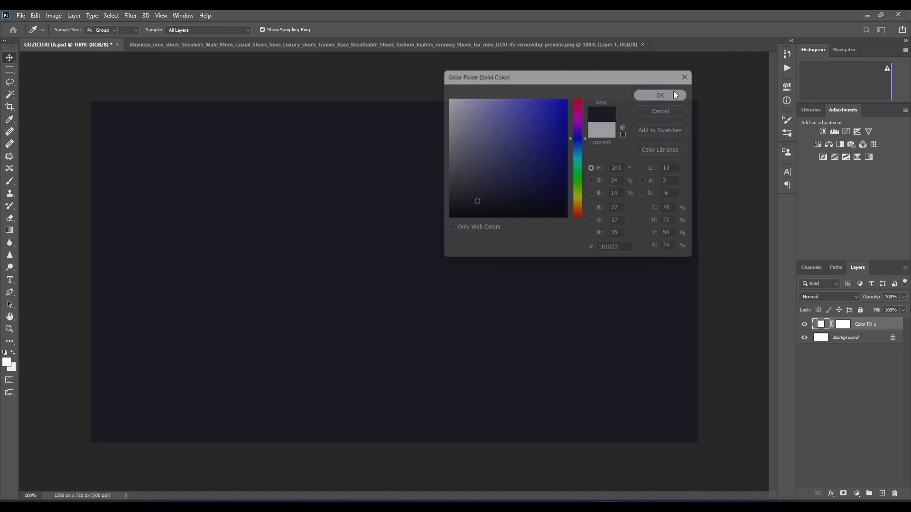
Set up the Type tool with the Gobold Bold Regular font at 72 pt
click(11, 279)
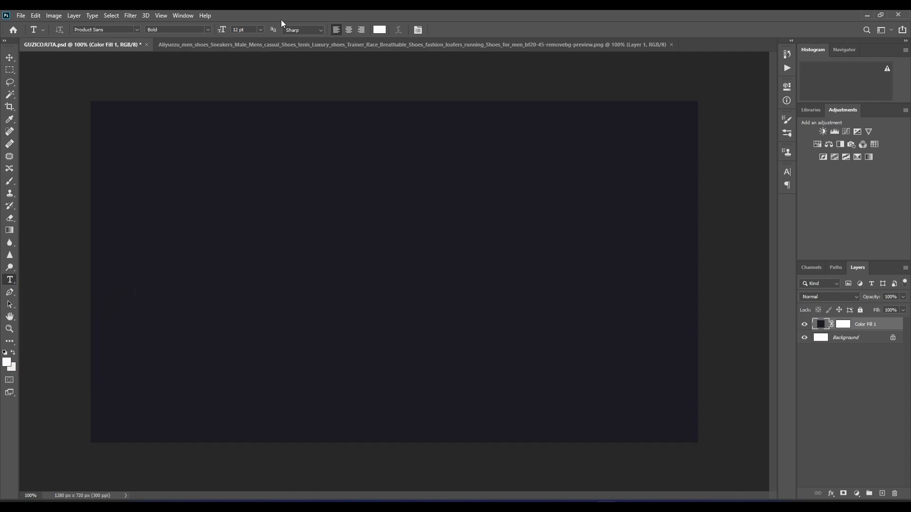
click(260, 31)
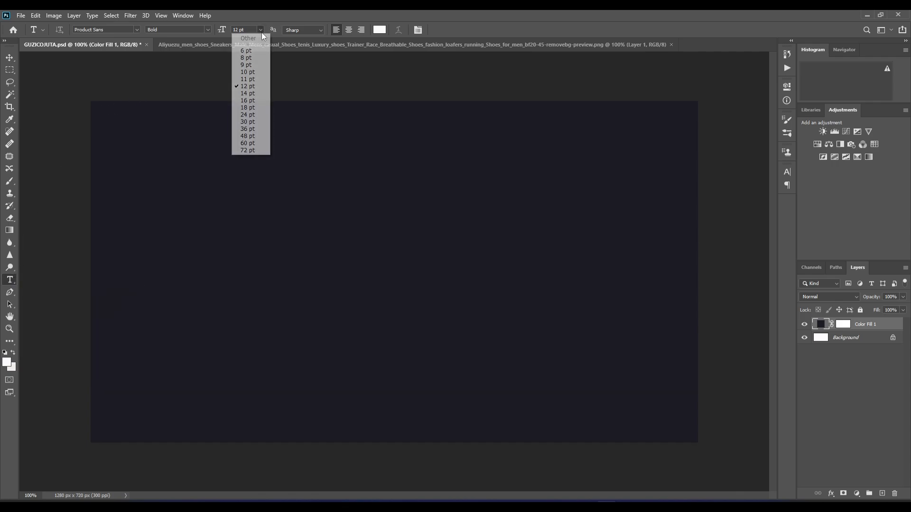
click(251, 151)
click(113, 29)
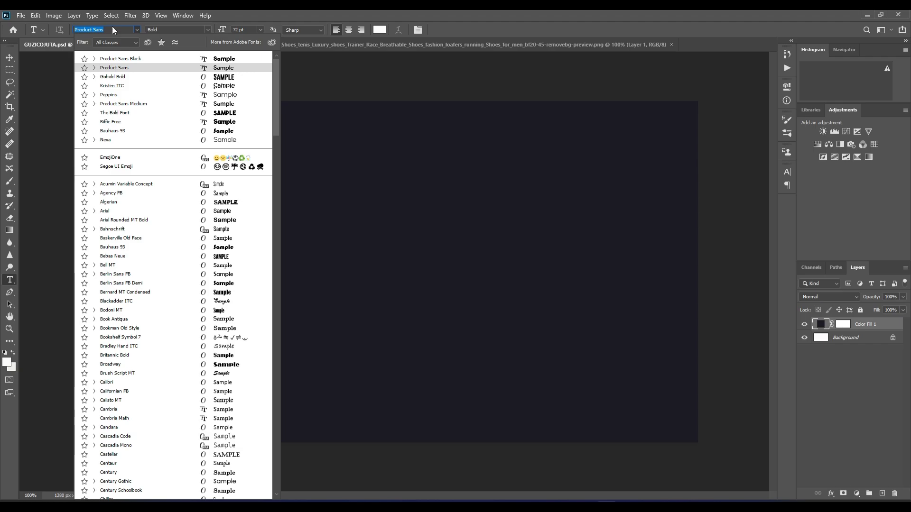
text(gobold)
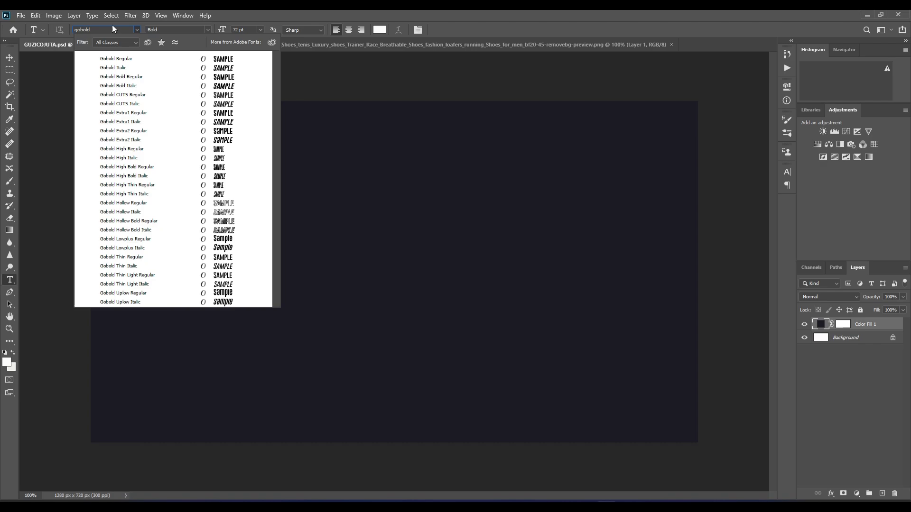
click(131, 79)
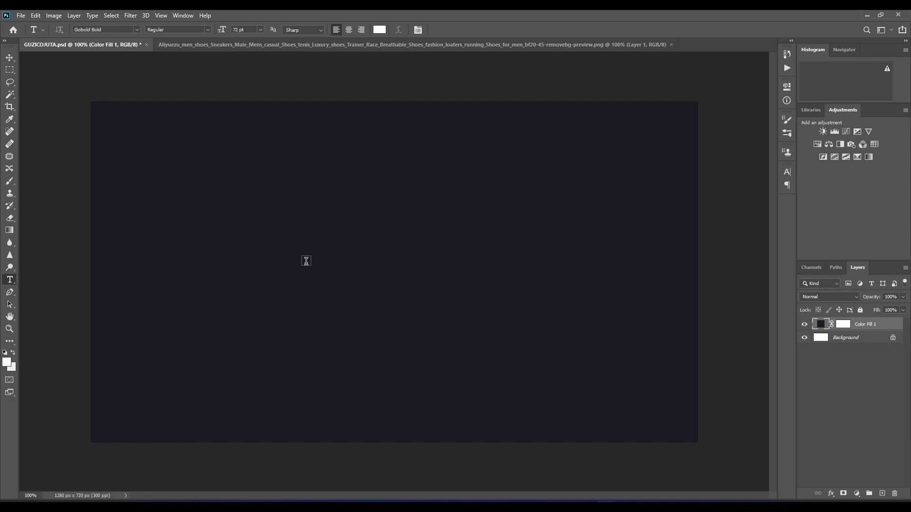
Add the white text GUZICO on the dark canvas
click(275, 282)
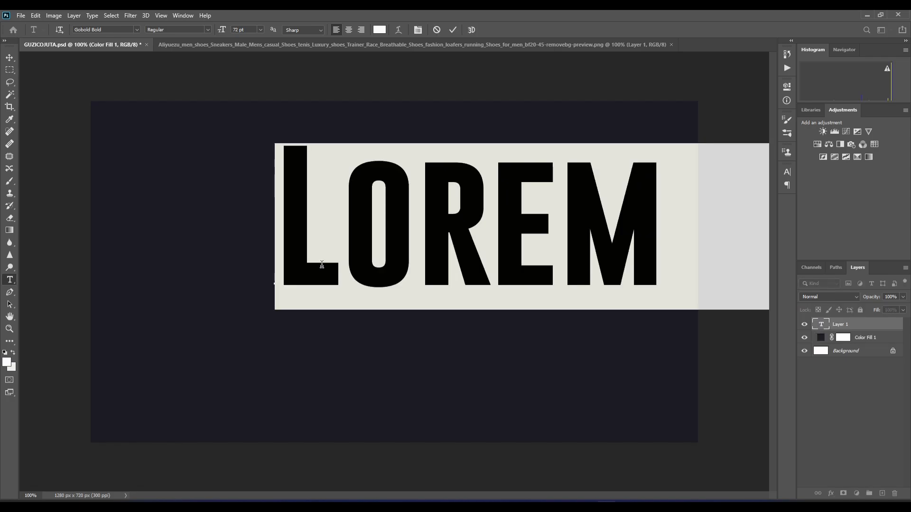
text(GUZICO)
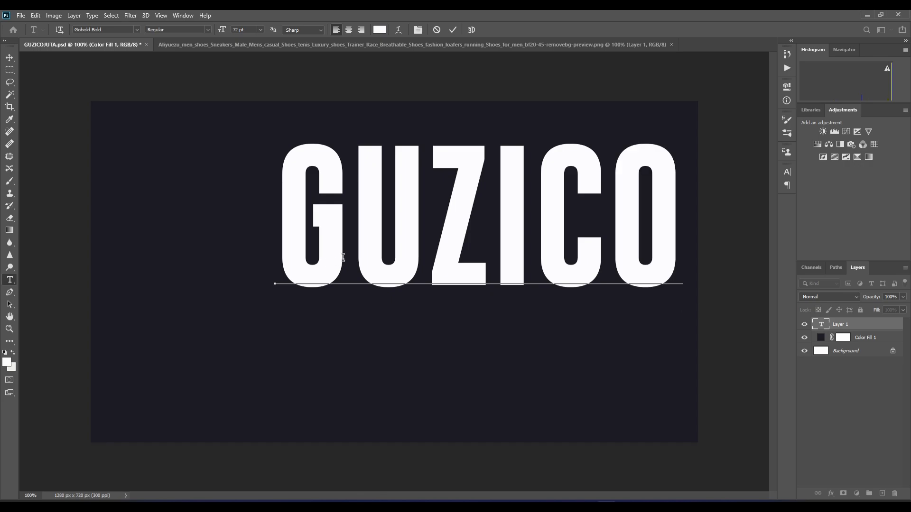
click(454, 30)
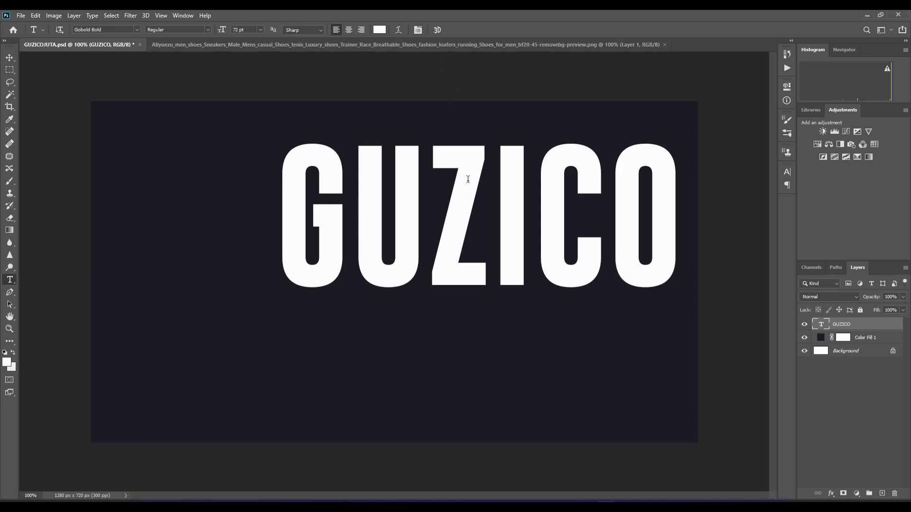
Move the GUZICO text toward the middle of the canvas and enlarge it to about 112%
click(10, 59)
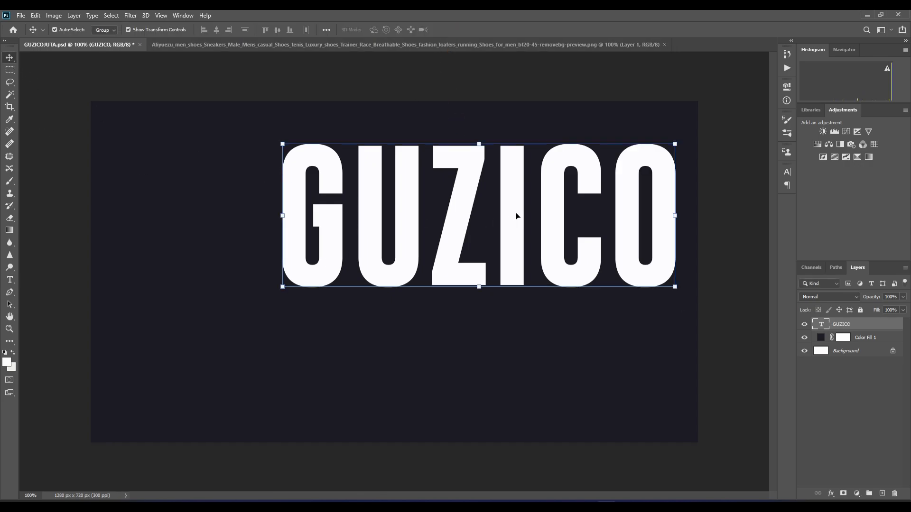
drag(516, 217, 432, 268)
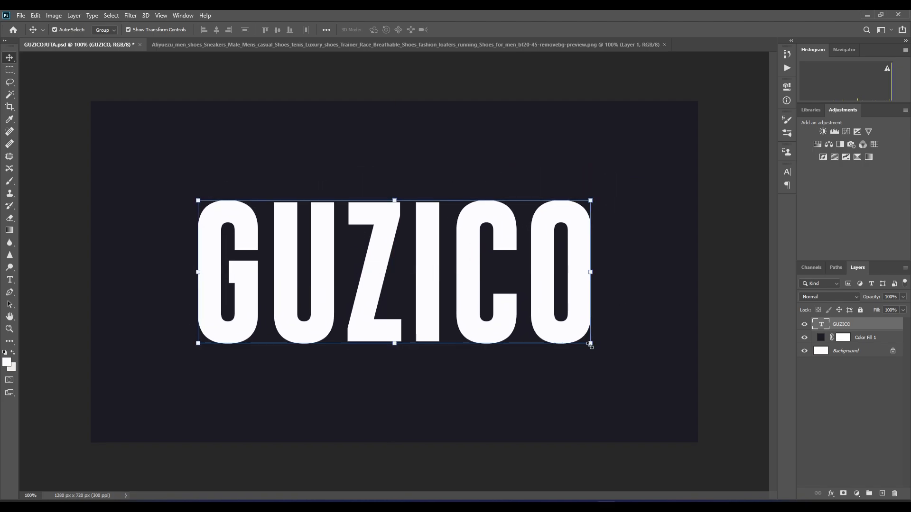
drag(590, 345, 648, 380)
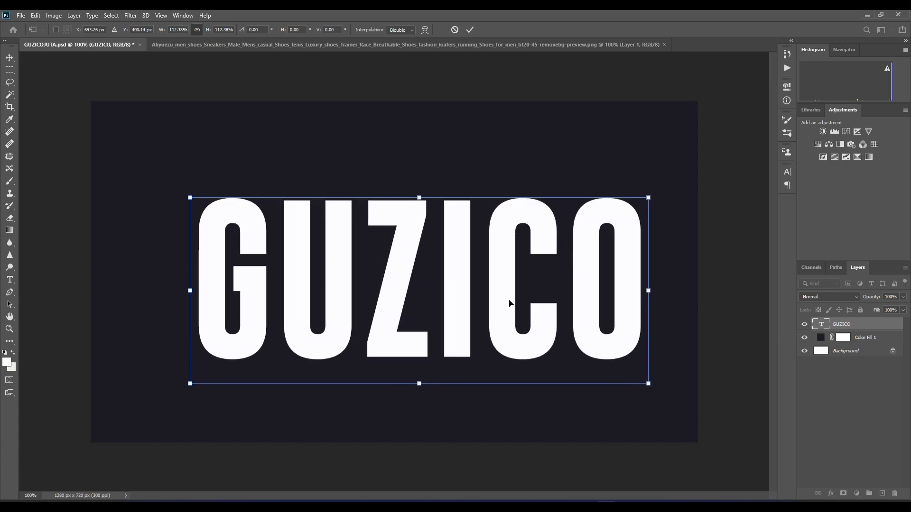
drag(464, 291, 439, 275)
click(470, 29)
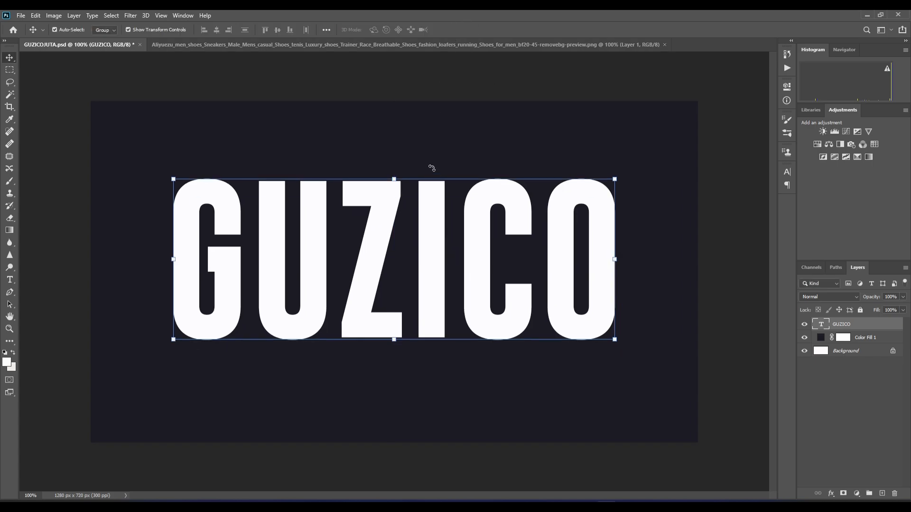
Shift the GUZICO text slightly downward so it sits centered on the canvas
click(429, 166)
click(434, 232)
drag(434, 271, 433, 278)
click(452, 149)
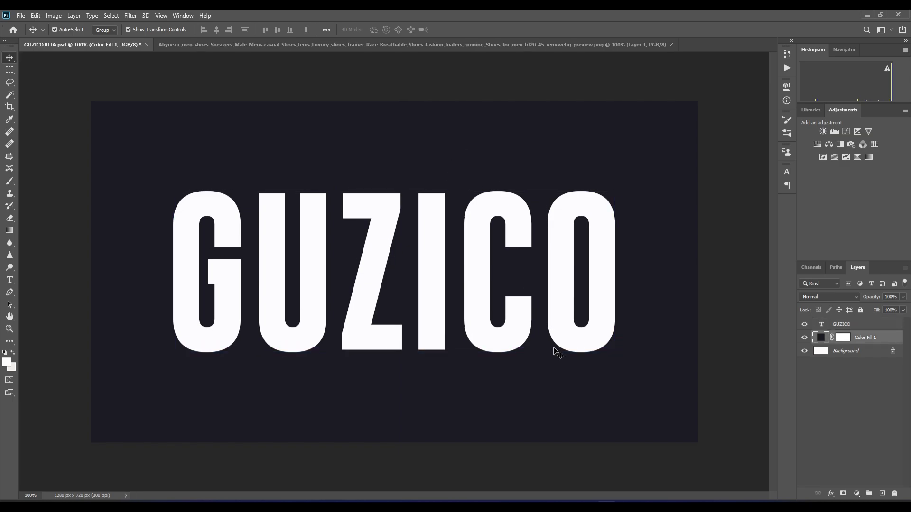
Enlarge the GUZICO text by a further 107% or so and center it on the canvas again
click(430, 258)
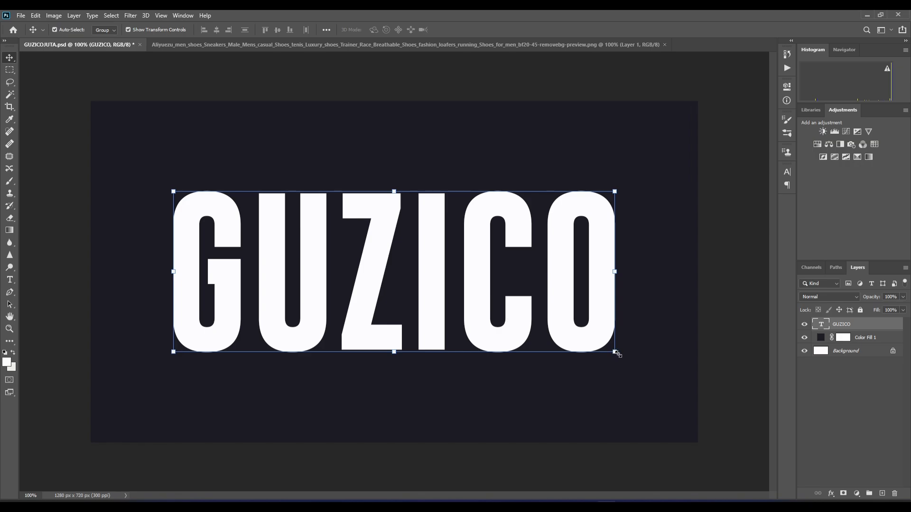
drag(616, 353, 622, 358)
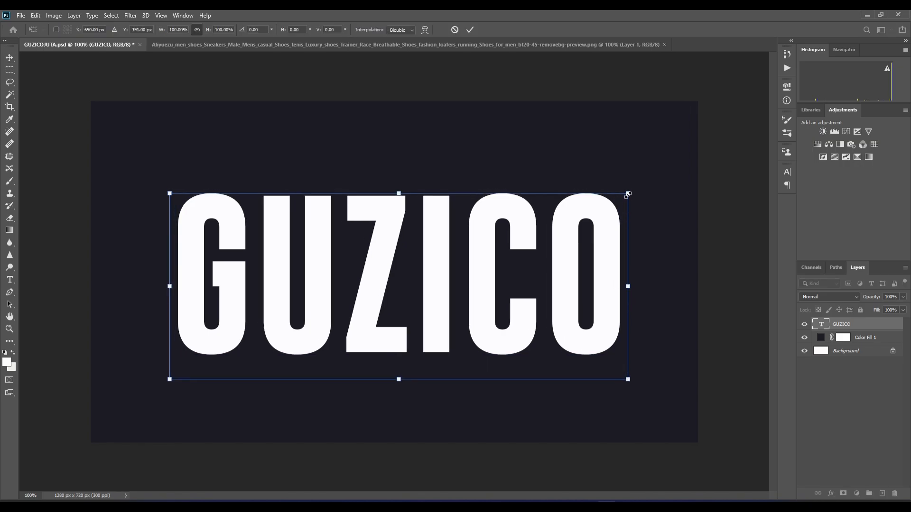
drag(628, 194, 657, 180)
drag(455, 240, 437, 237)
double_click(469, 19)
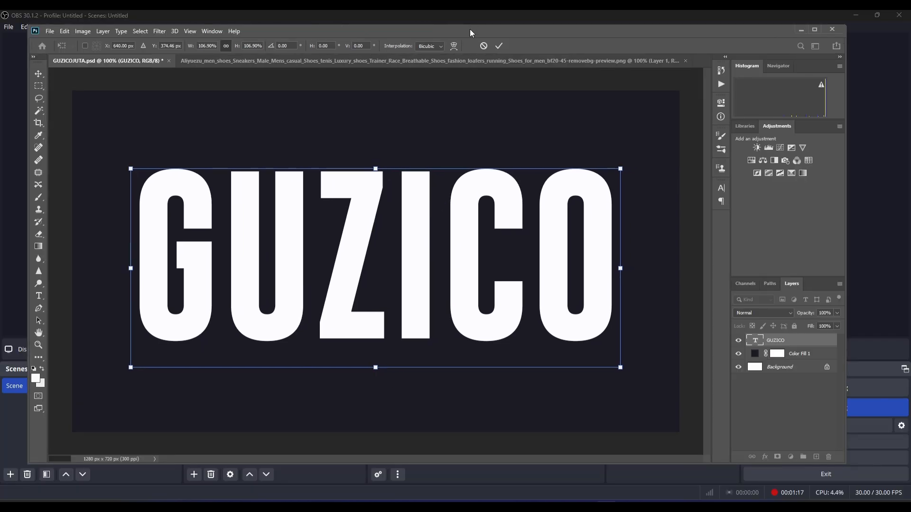
click(812, 30)
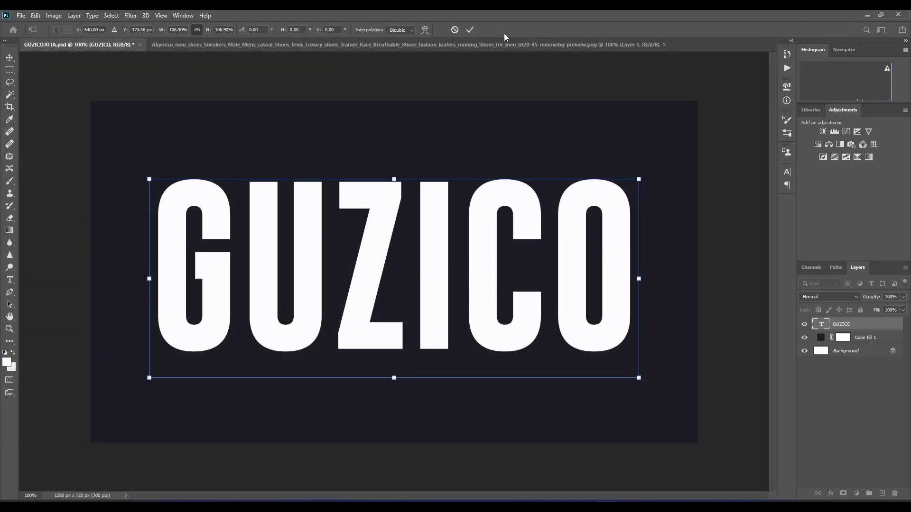
click(470, 30)
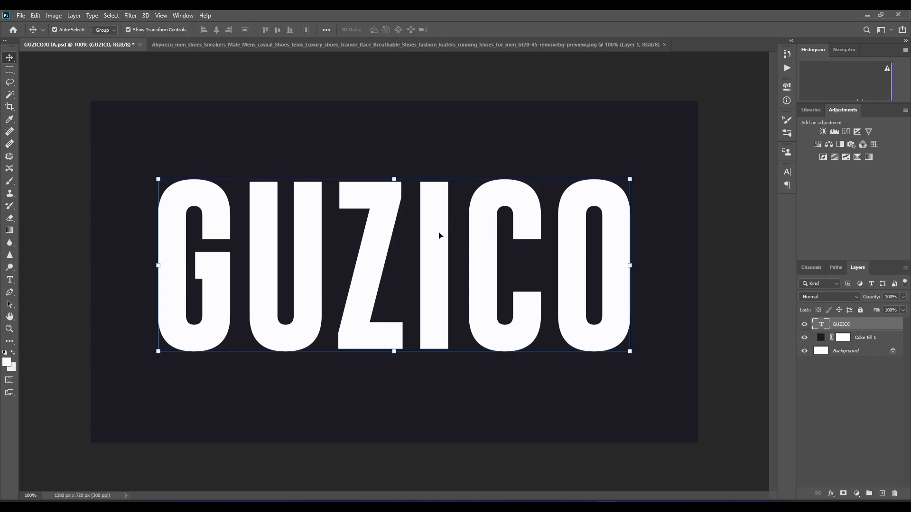
drag(434, 236, 437, 246)
click(453, 150)
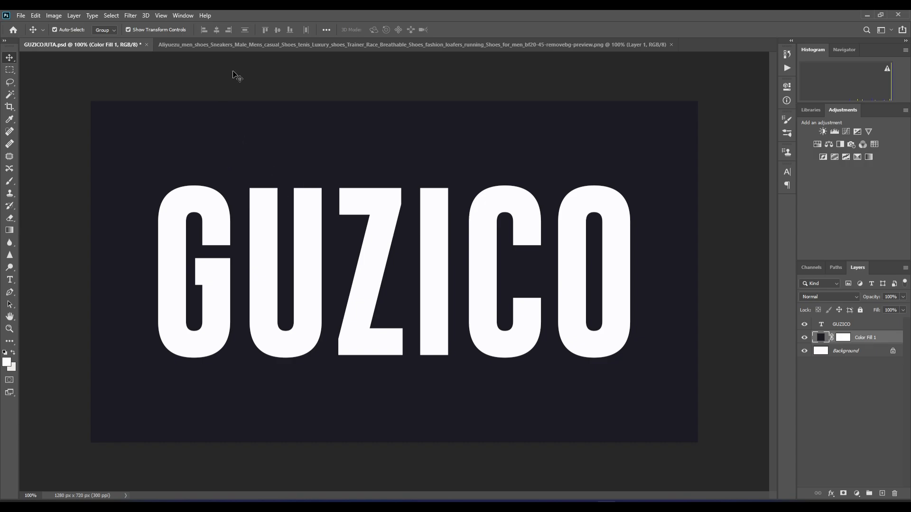
Copy the sneaker cutout from its PNG document into GUZICOJUTA.psd and place it over the lettering
click(250, 47)
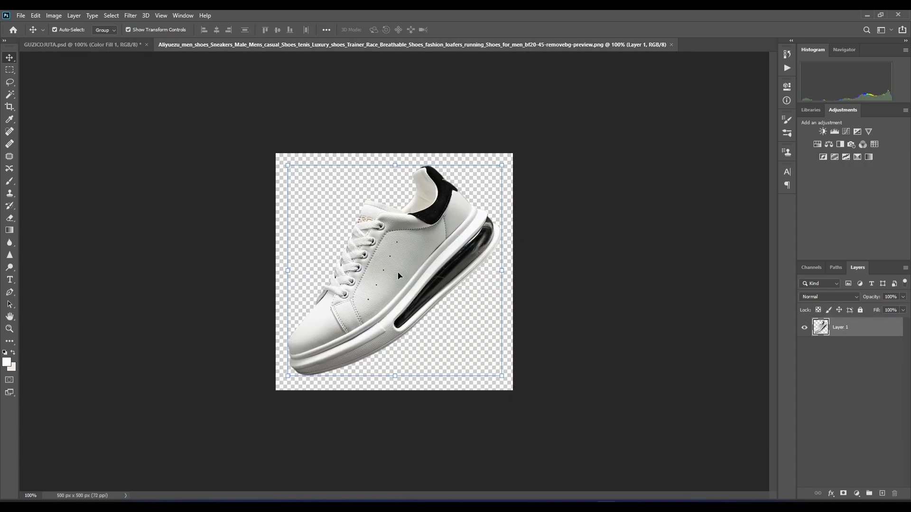
drag(386, 269, 196, 123)
drag(385, 285, 421, 281)
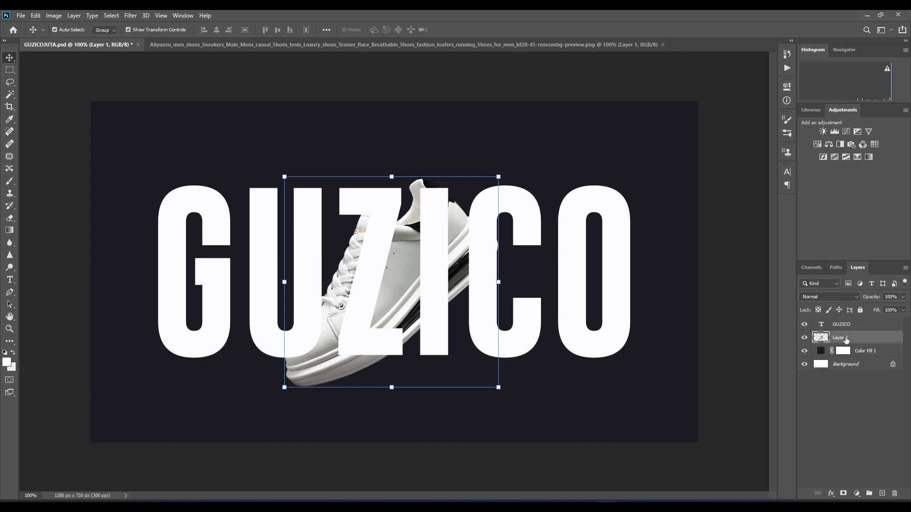
Place the sneaker layer above the GUZICO text layer and center the shoe on the canvas
drag(844, 339, 842, 327)
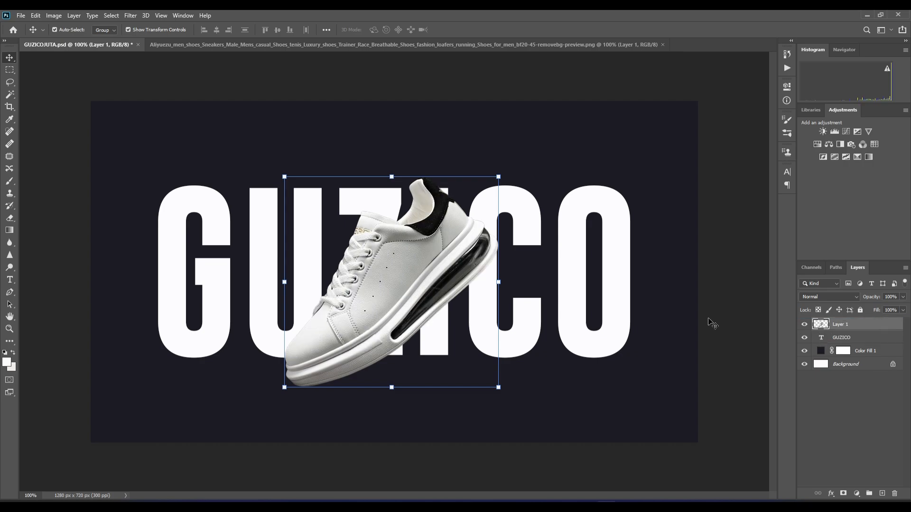
mouse_move(391, 257)
mouse_down()
mouse_move(402, 269)
mouse_move(422, 267)
mouse_move(396, 274)
mouse_move(397, 259)
mouse_up()
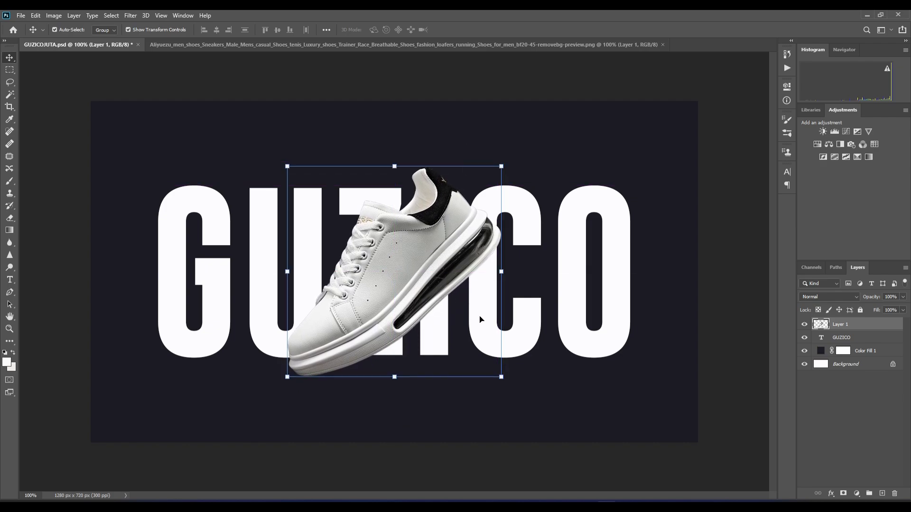
click(461, 151)
click(418, 311)
Add a drop shadow to the sneaker layer with default settings, Normal blend mode and a color sampled from the dark background
click(830, 494)
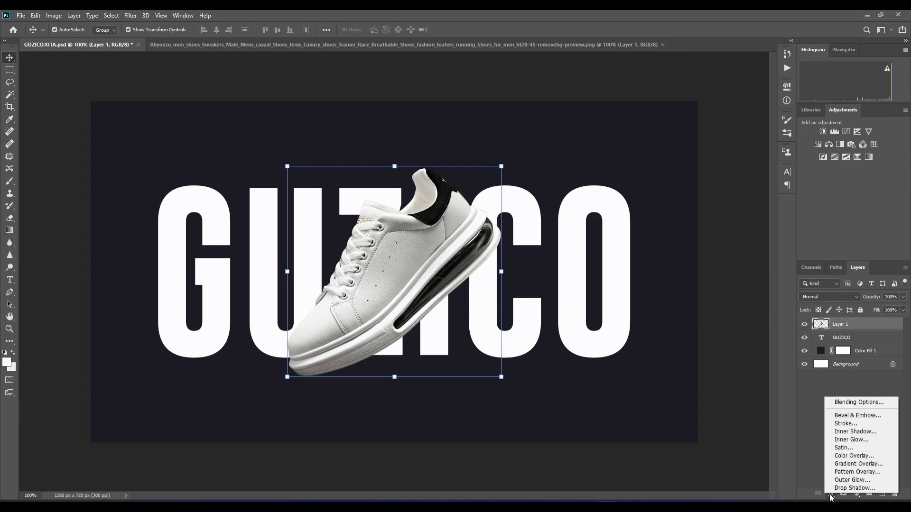
key(Escape)
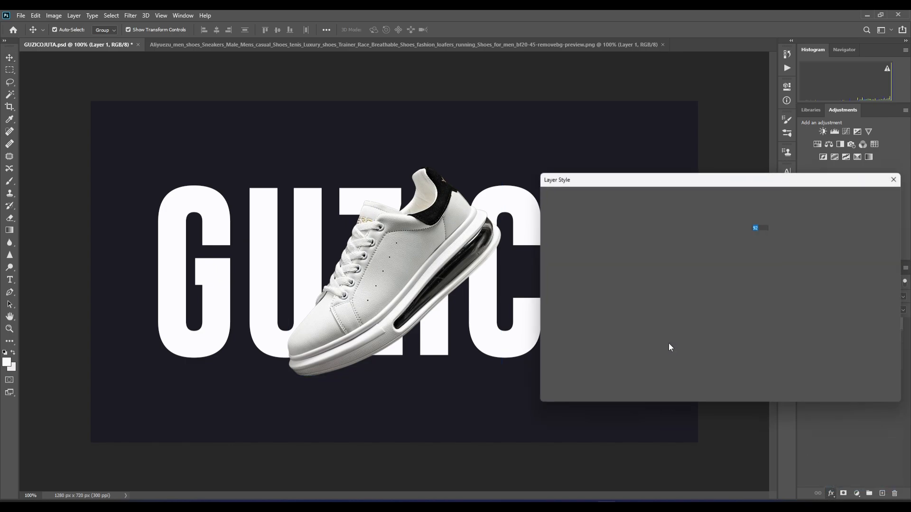
click(756, 346)
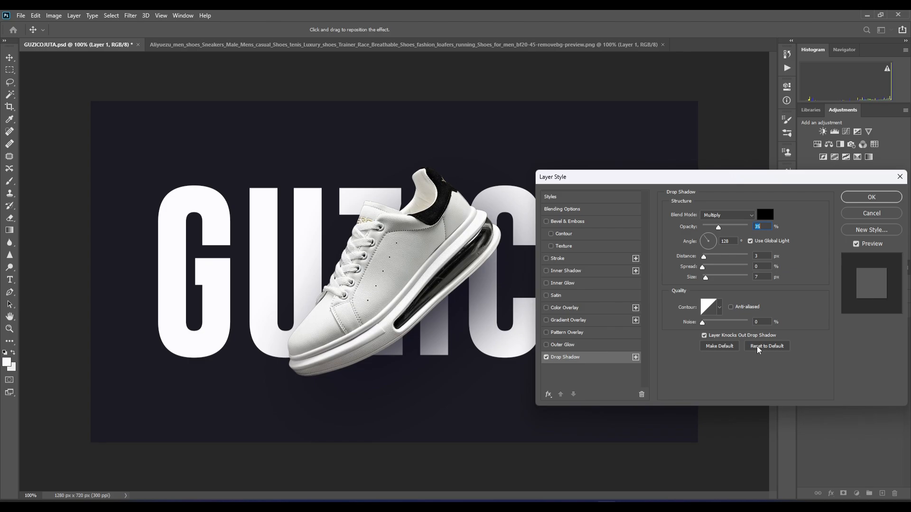
click(732, 214)
click(750, 222)
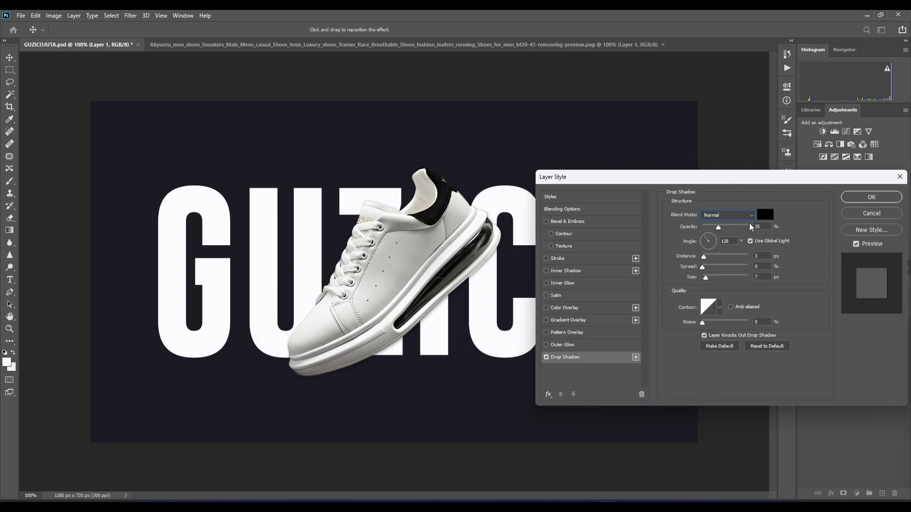
click(763, 215)
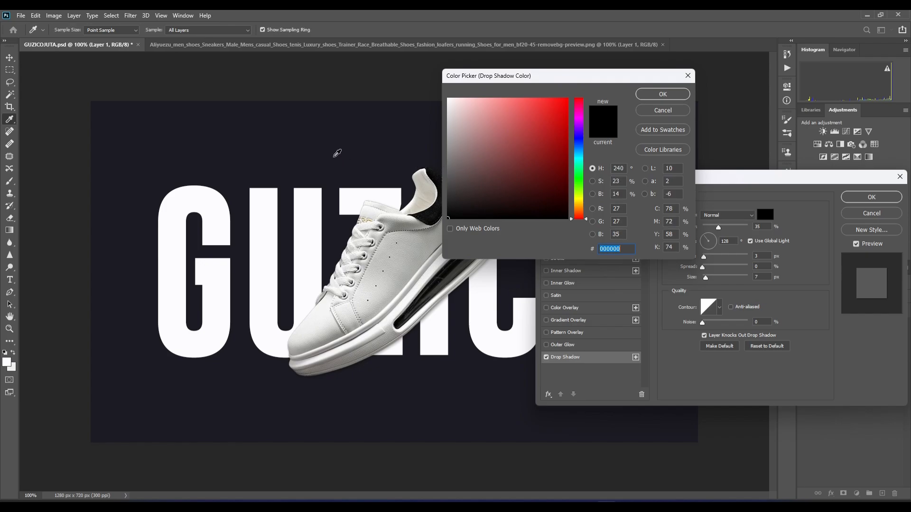
click(336, 156)
click(661, 94)
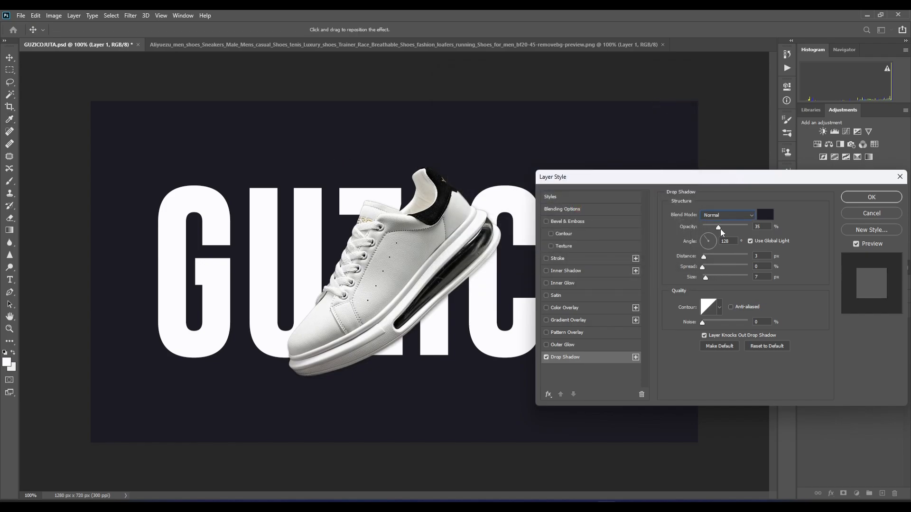
Set the sneaker's drop shadow to about 94% opacity, 102 px distance and 152 px size, fine-tune its angle, and apply it
drag(718, 227, 736, 226)
drag(707, 259, 738, 265)
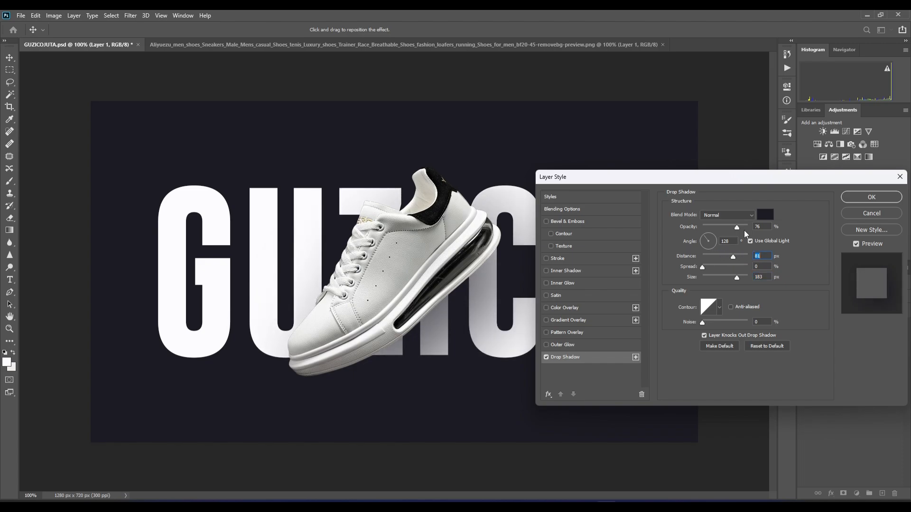
drag(737, 228, 744, 230)
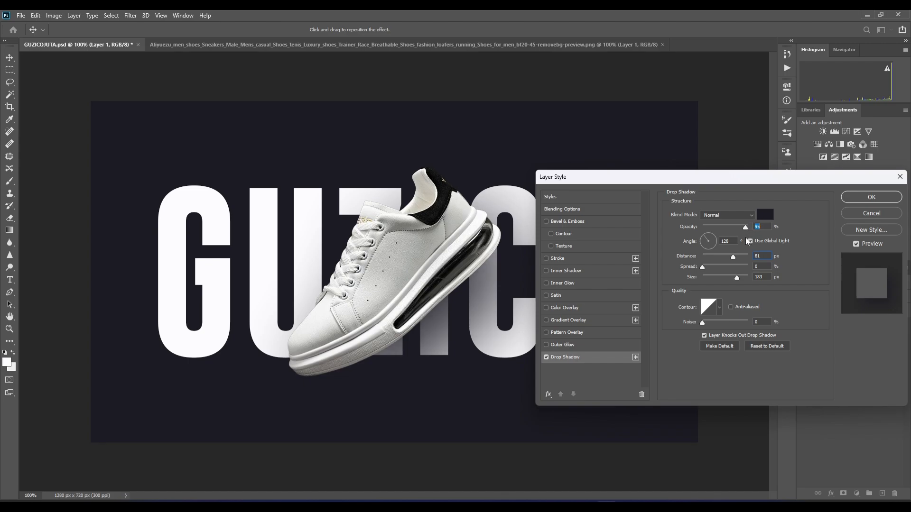
drag(736, 256, 733, 277)
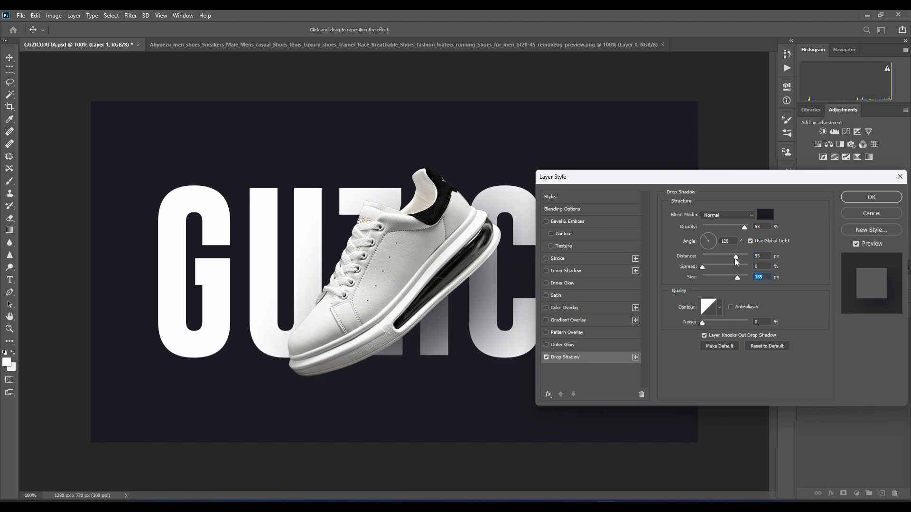
drag(736, 261, 733, 275)
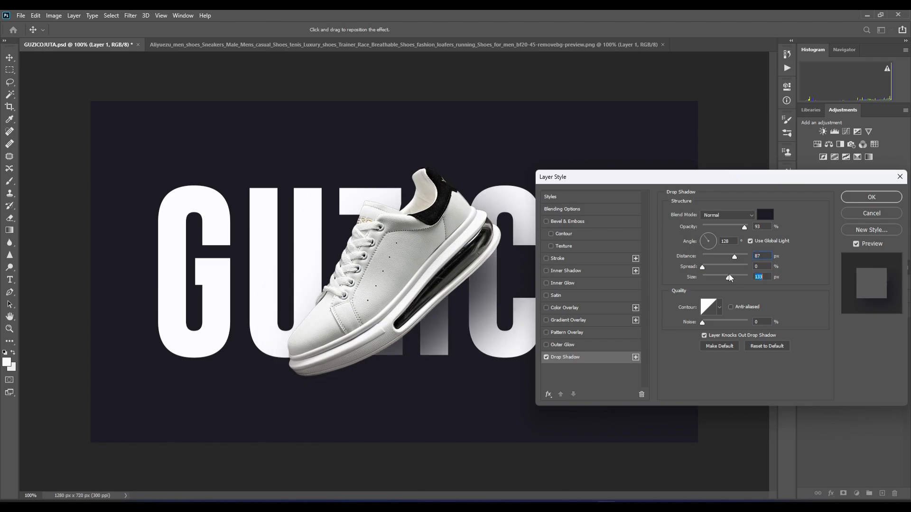
drag(736, 256, 738, 257)
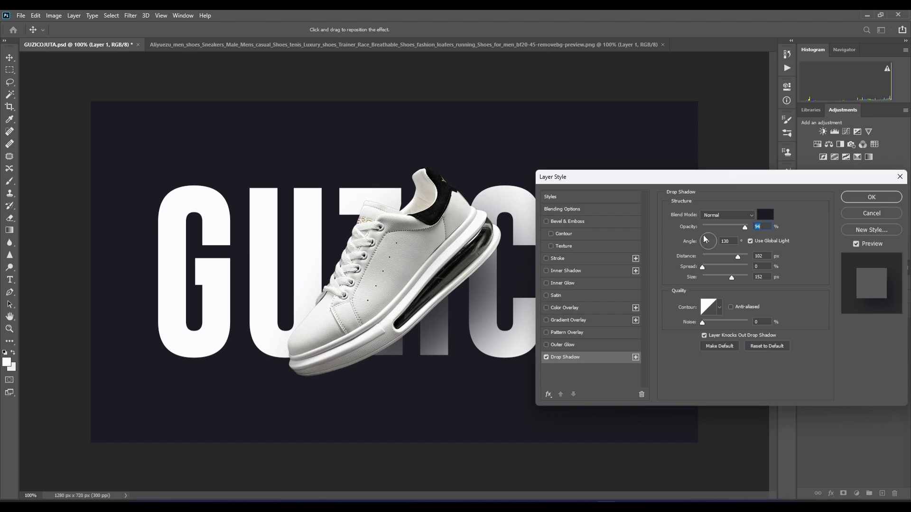
key(Tab)
drag(706, 239, 703, 239)
click(854, 195)
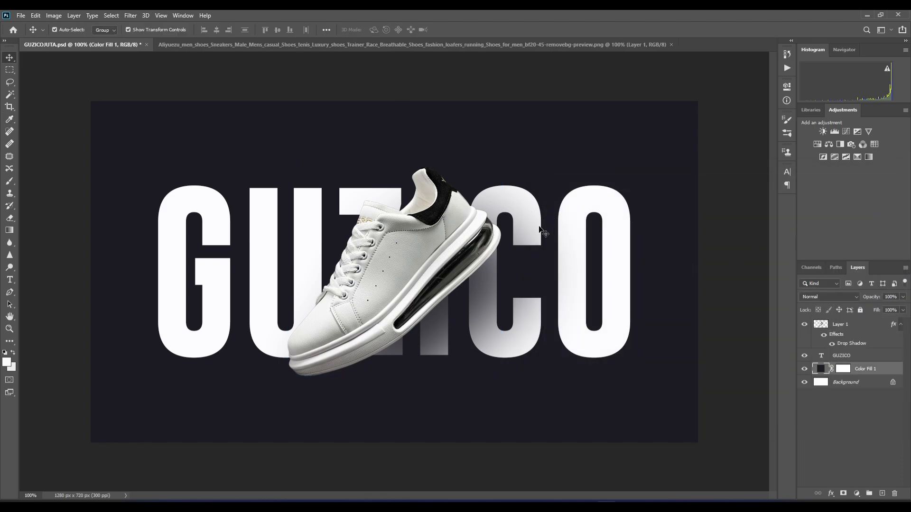
Duplicate the GUZICO text layer and rename the copy GUZICO 02
click(517, 335)
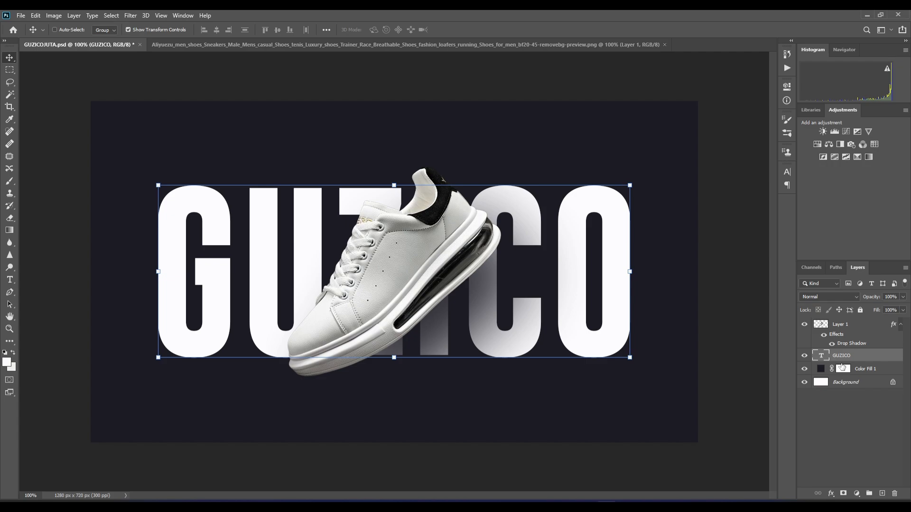
key(ctrl+j)
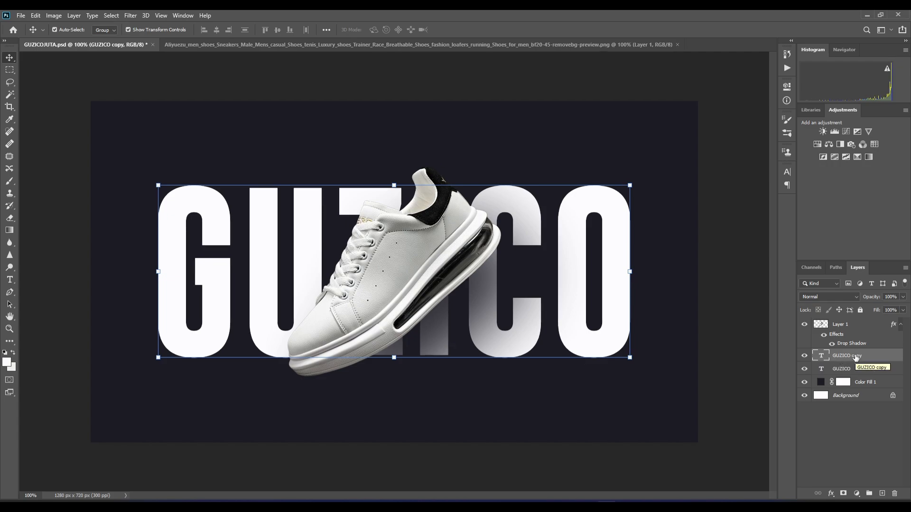
double_click(858, 356)
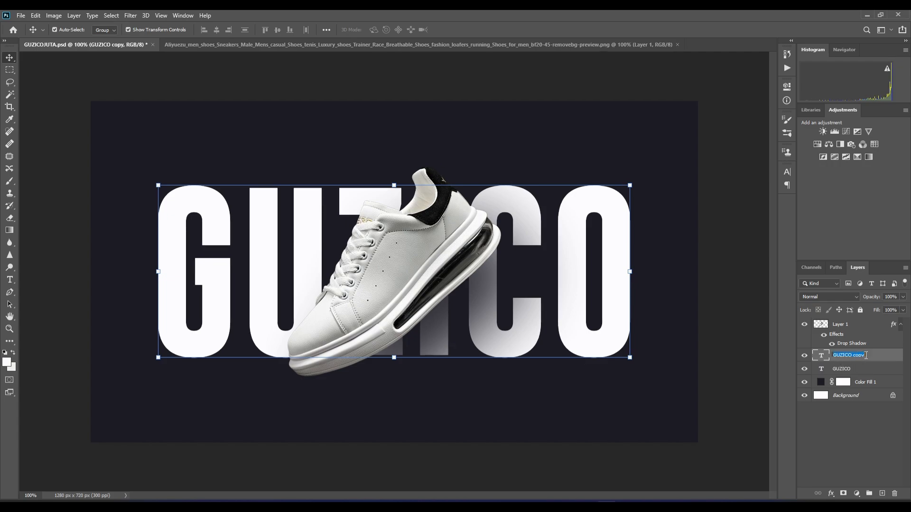
drag(865, 355, 854, 356)
text(02)
key(Return)
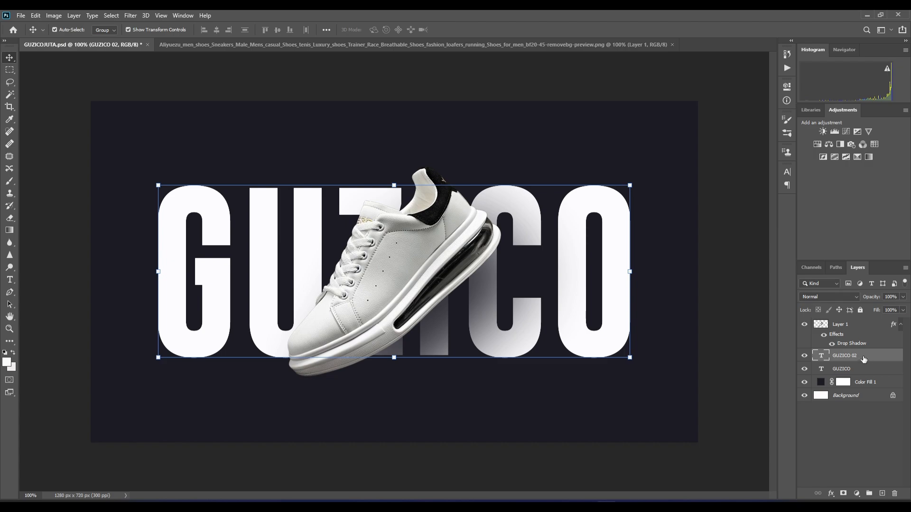
Add a 1 px white stroke to the GUZICO 02 layer, positioned Outside with Normal blend mode and 100% opacity
click(830, 494)
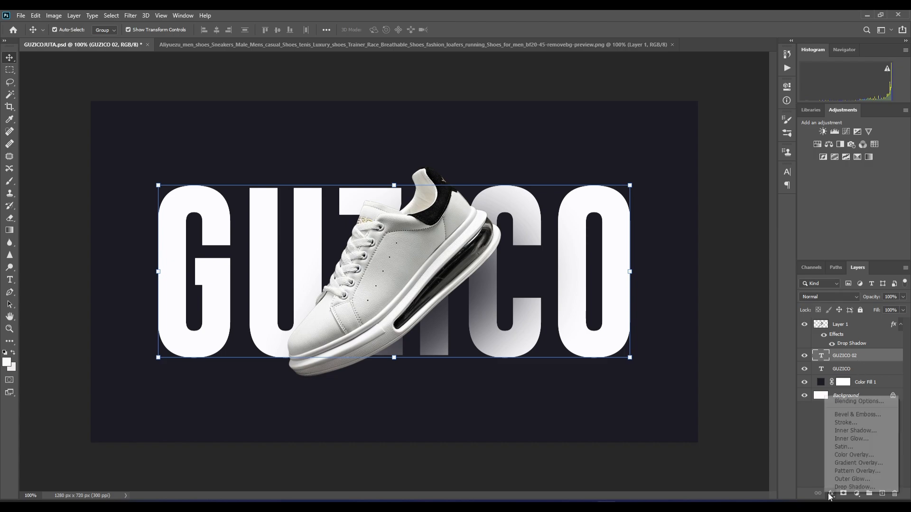
click(841, 423)
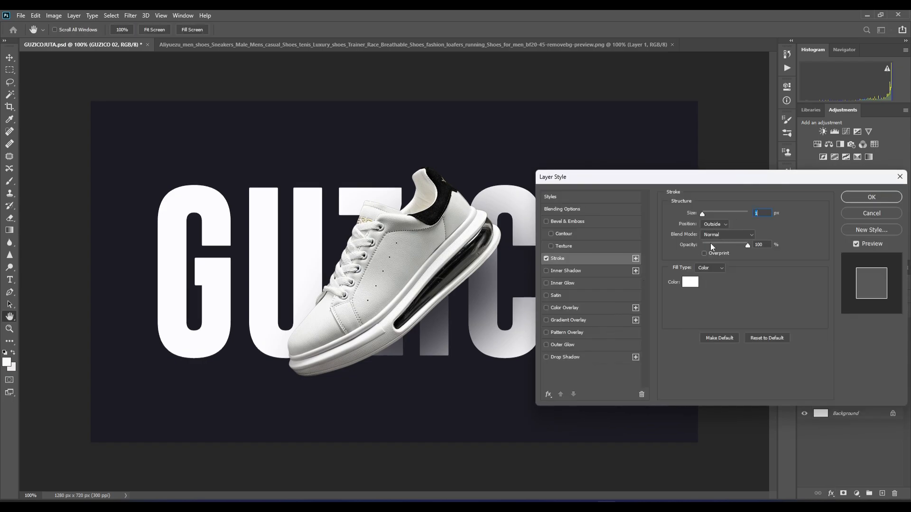
click(714, 223)
click(715, 236)
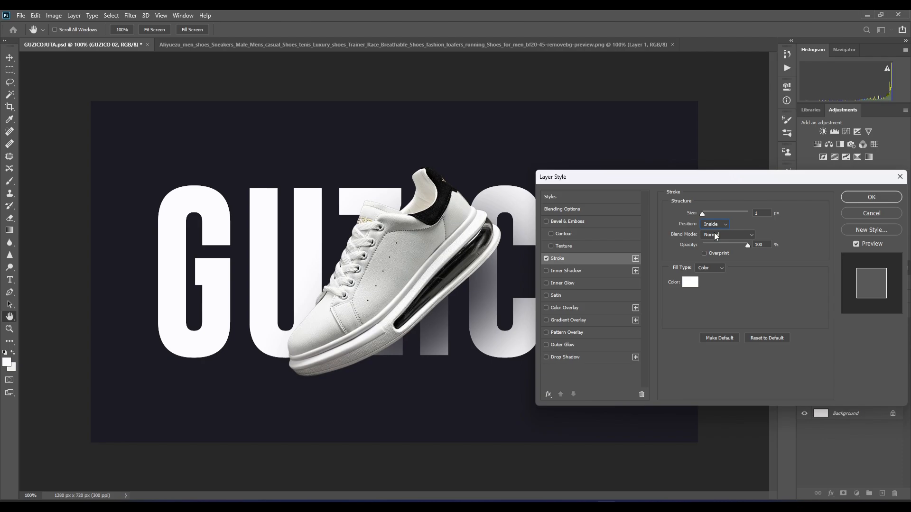
click(716, 224)
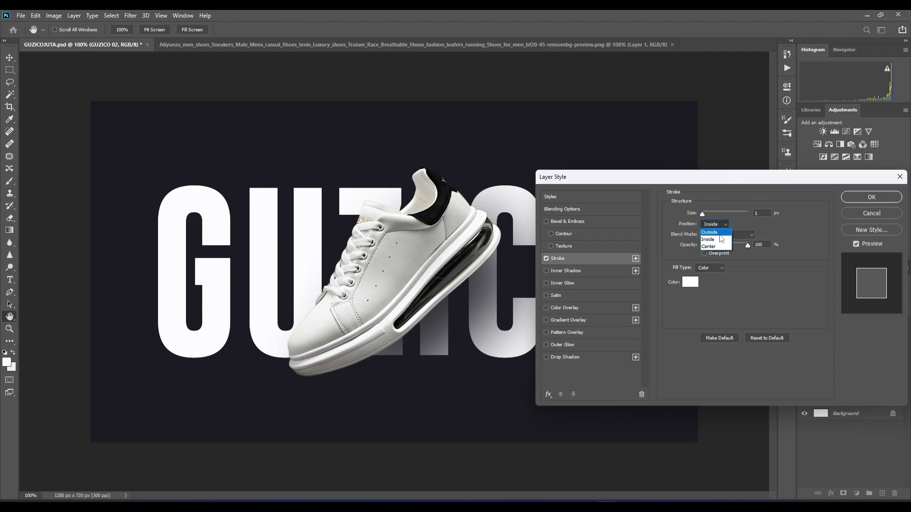
click(714, 230)
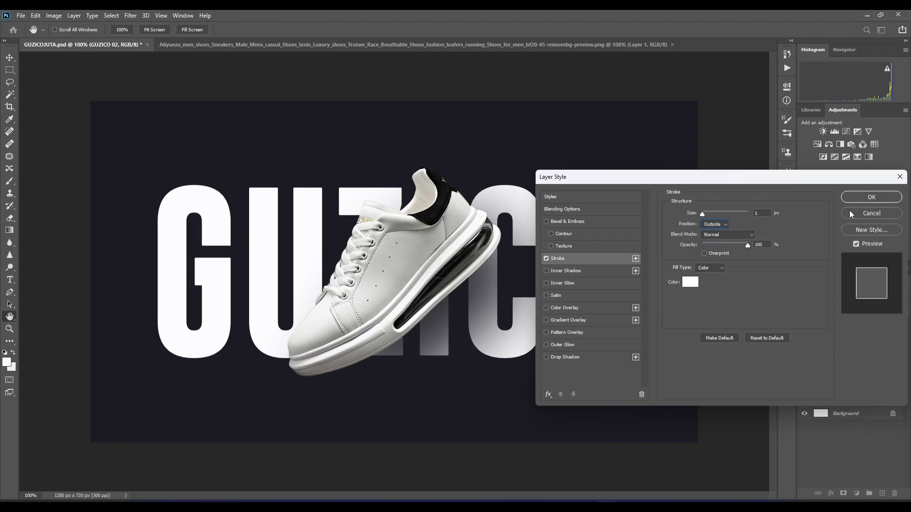
click(872, 197)
key(v)
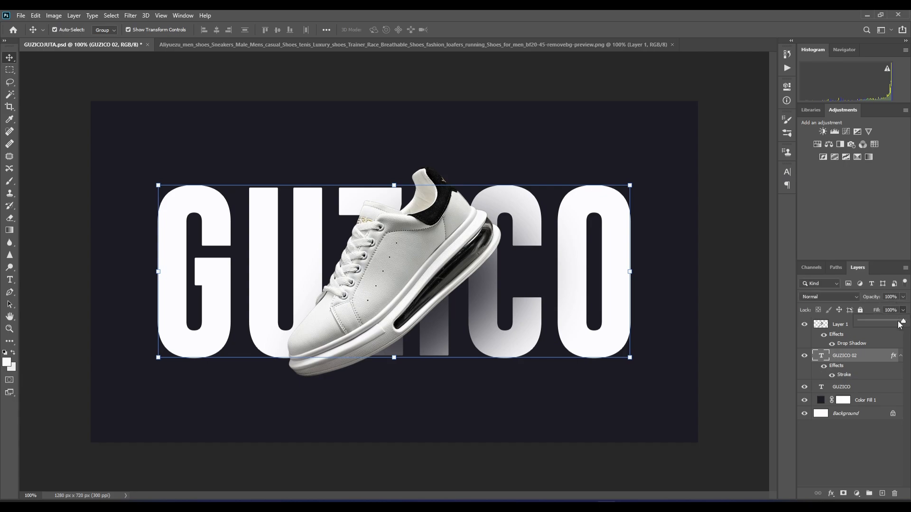
Set the GUZICO 02 layer's fill to 0% and place it above the sneaker layer
drag(899, 324, 859, 327)
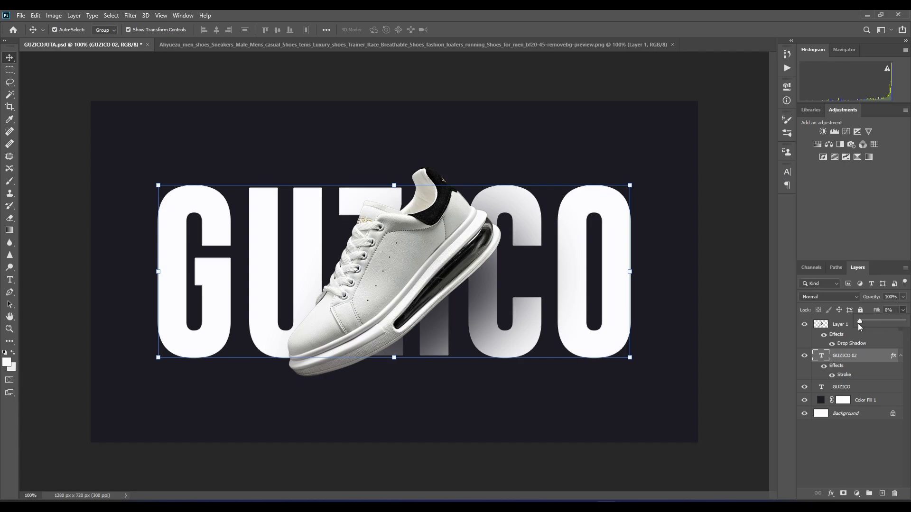
click(903, 312)
drag(846, 361, 847, 329)
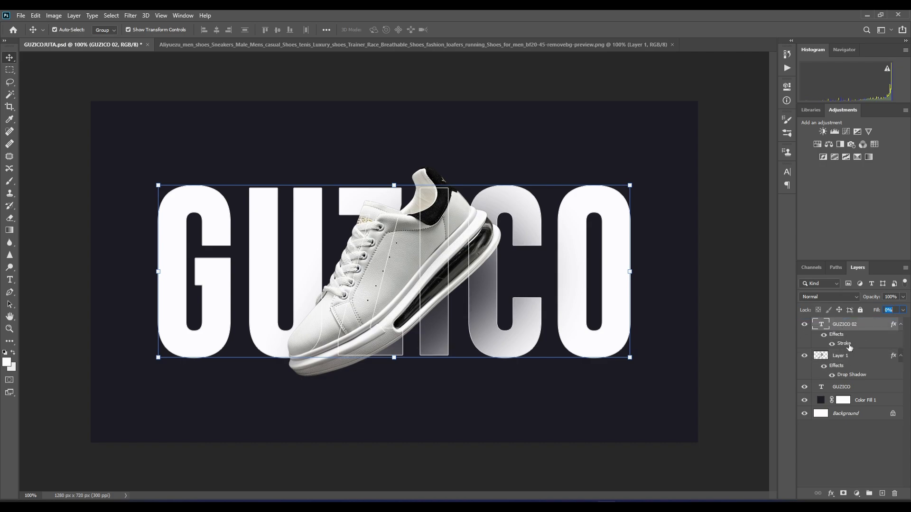
Try stroke sizes of 2 px and 3 px on the GUZICO 02 outline and settle on 1 px
double_click(845, 343)
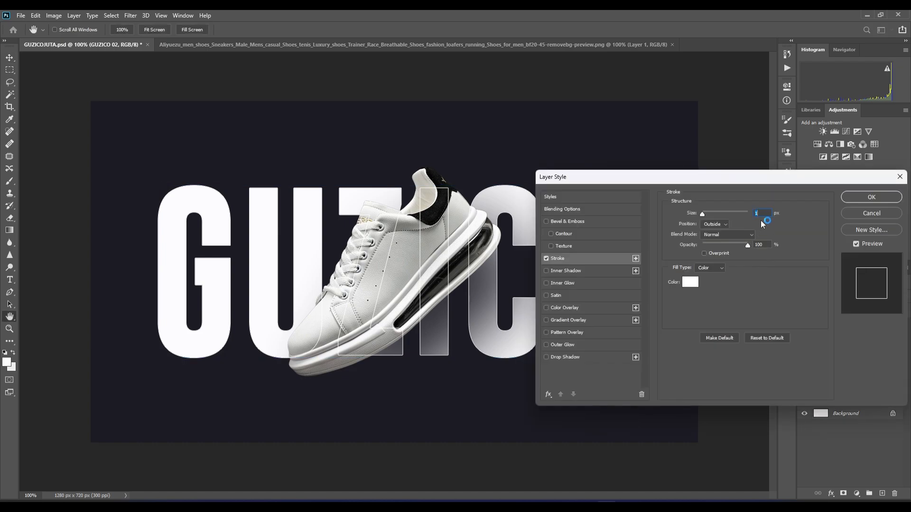
text(2)
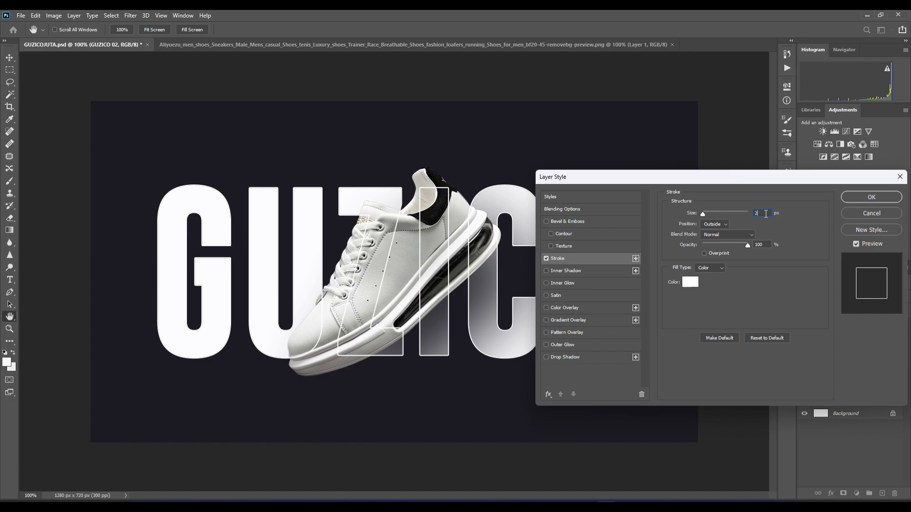
drag(760, 214, 741, 219)
text(3)
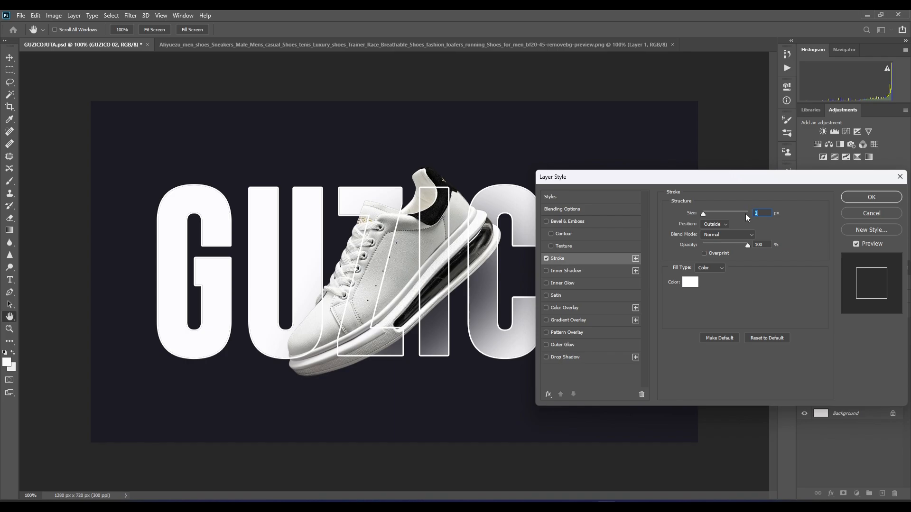
text(1)
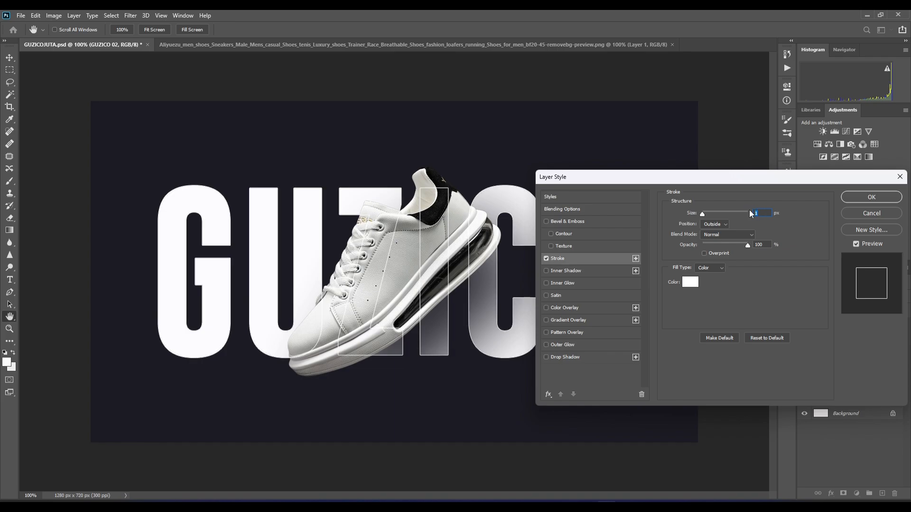
text(3)
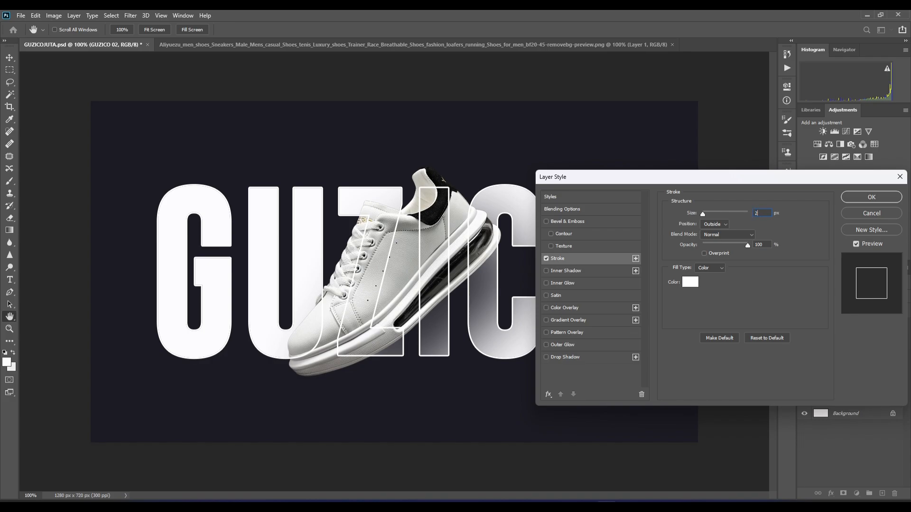
key(Down)
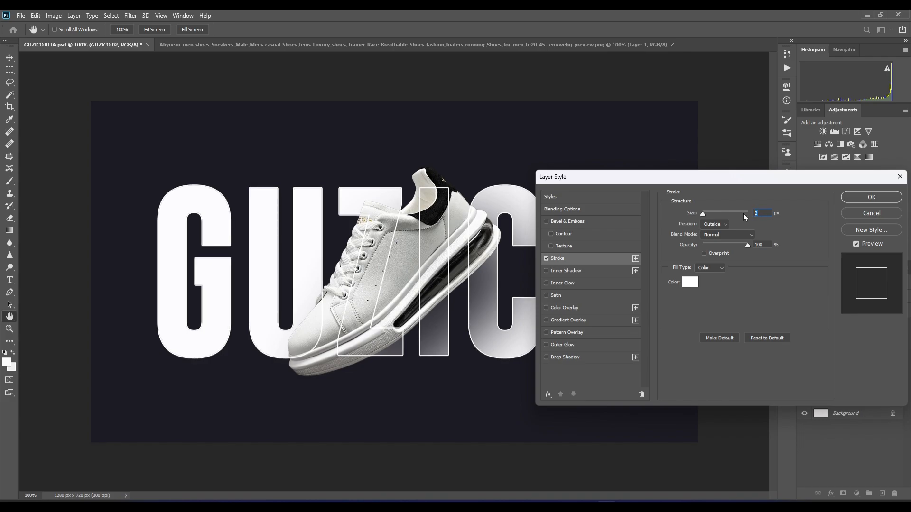
click(891, 198)
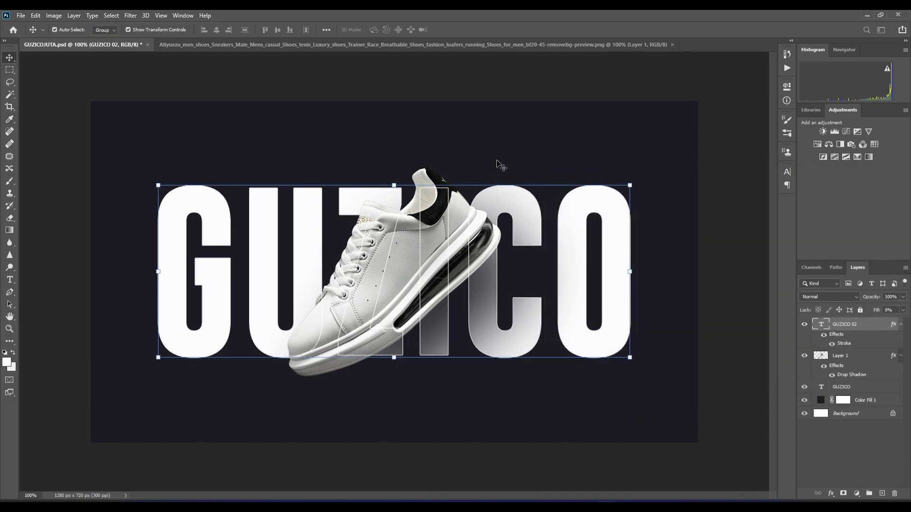
click(502, 156)
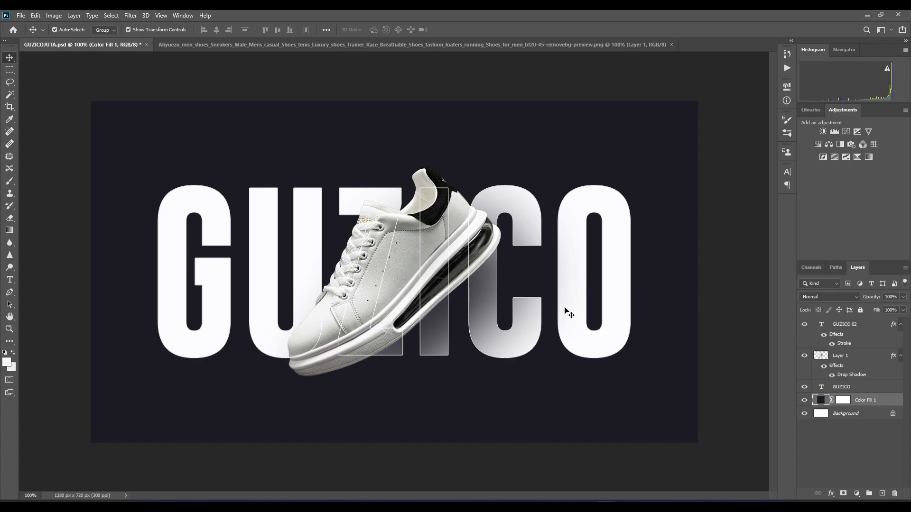
Add the text GUZICO in the canvas's upper-left corner in Product Sans Black Regular at 12 pt
click(10, 281)
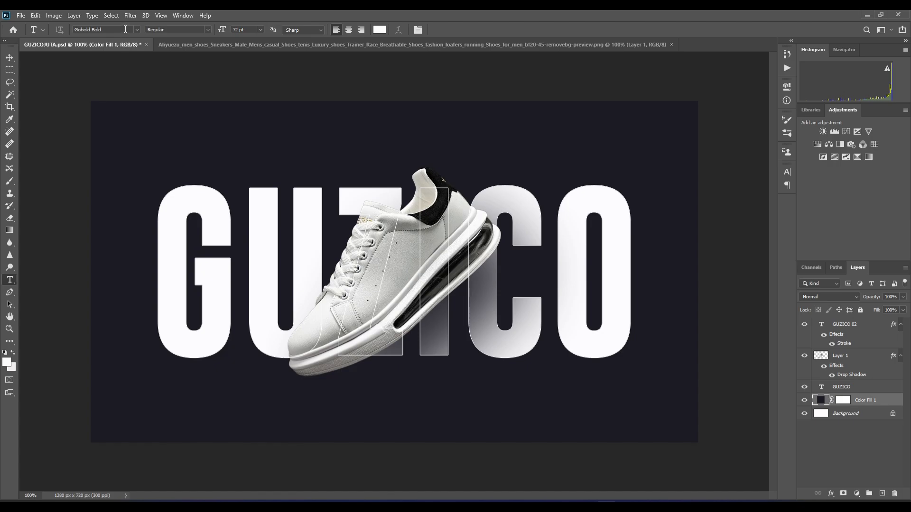
click(125, 29)
text(produ)
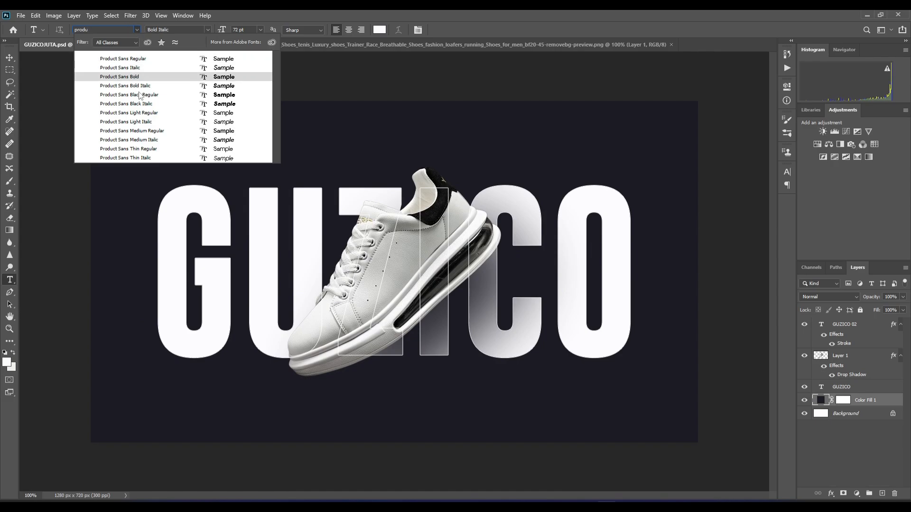
click(140, 95)
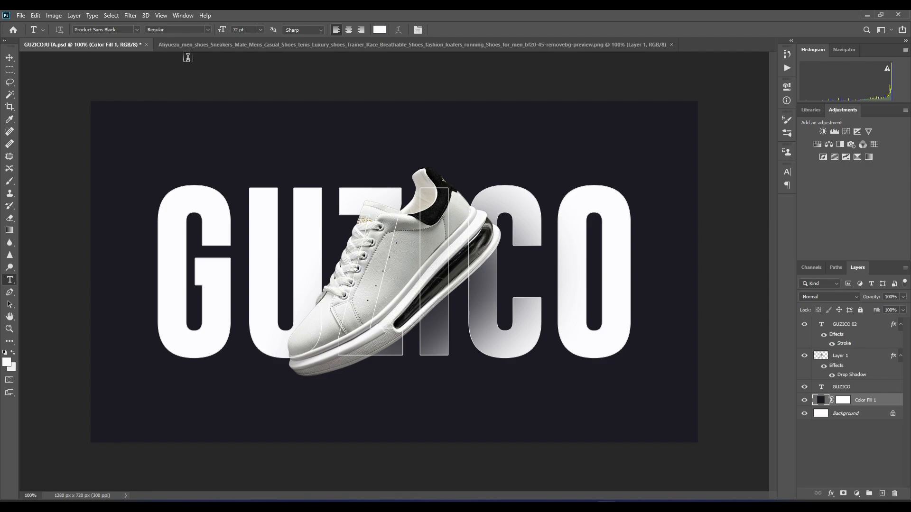
click(260, 30)
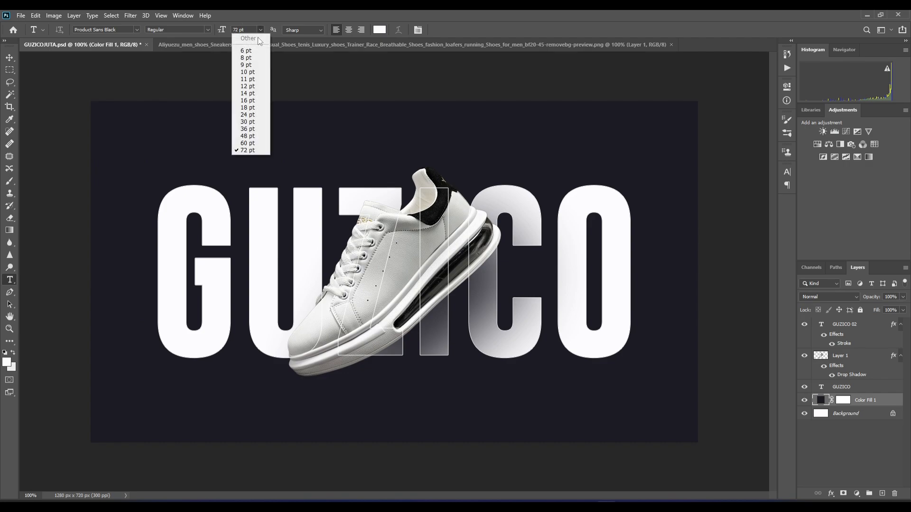
click(248, 86)
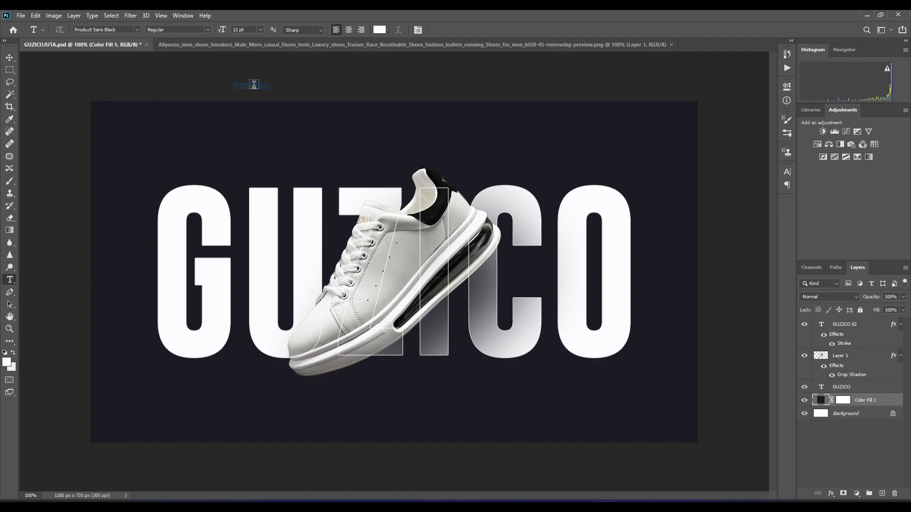
click(122, 124)
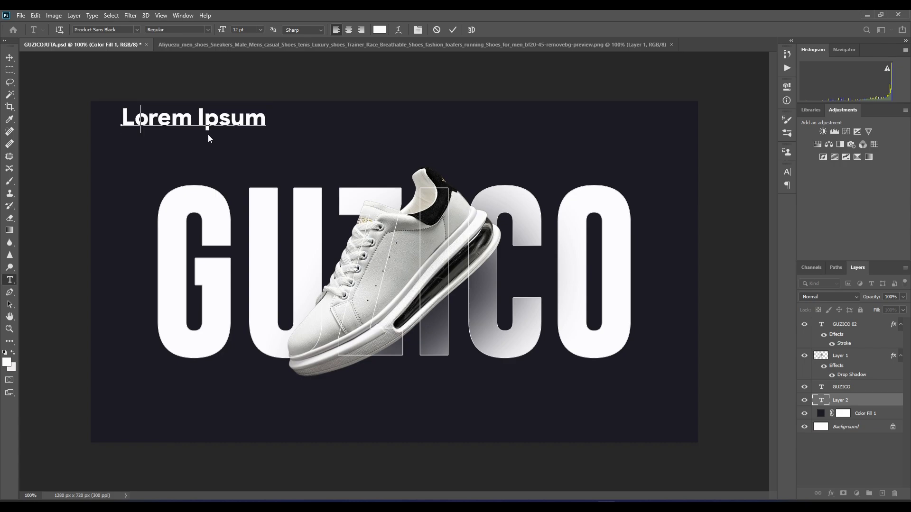
text(GUZICO)
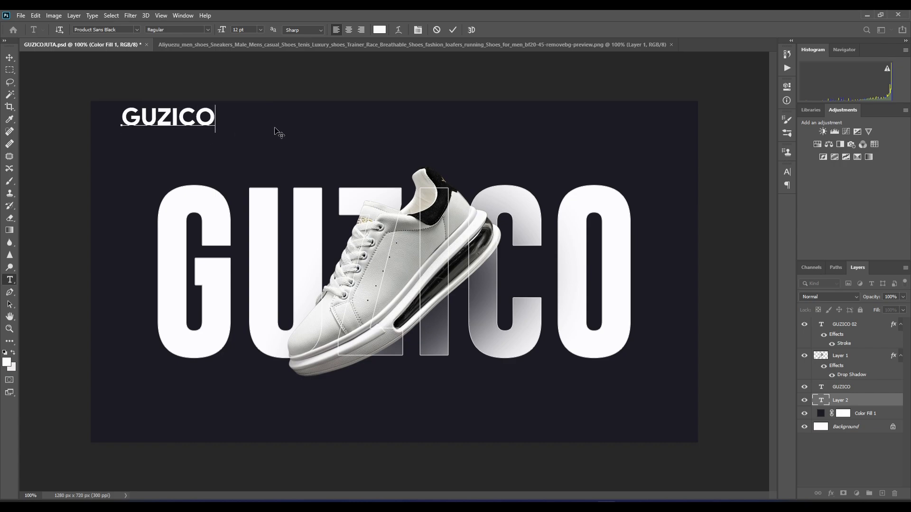
click(458, 29)
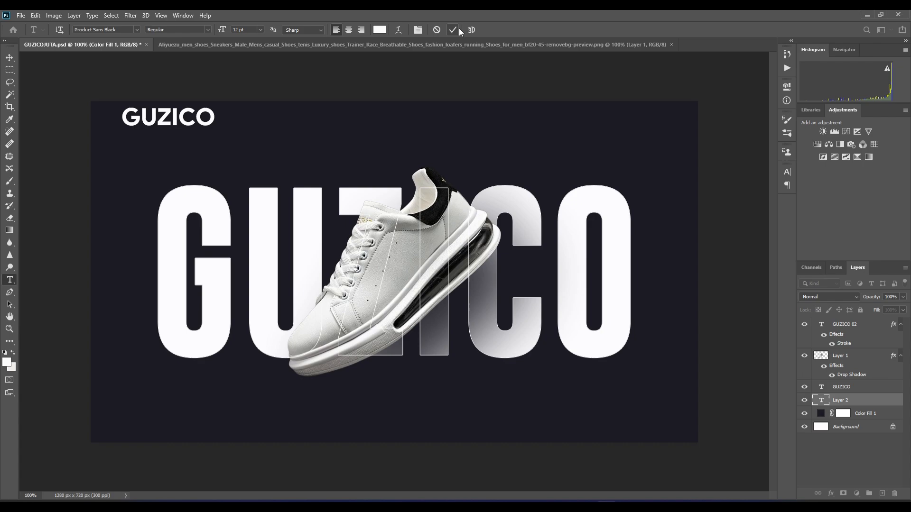
Scale the small GUZICO text to about 63% and position it as a logo near the canvas's upper-left corner
click(10, 58)
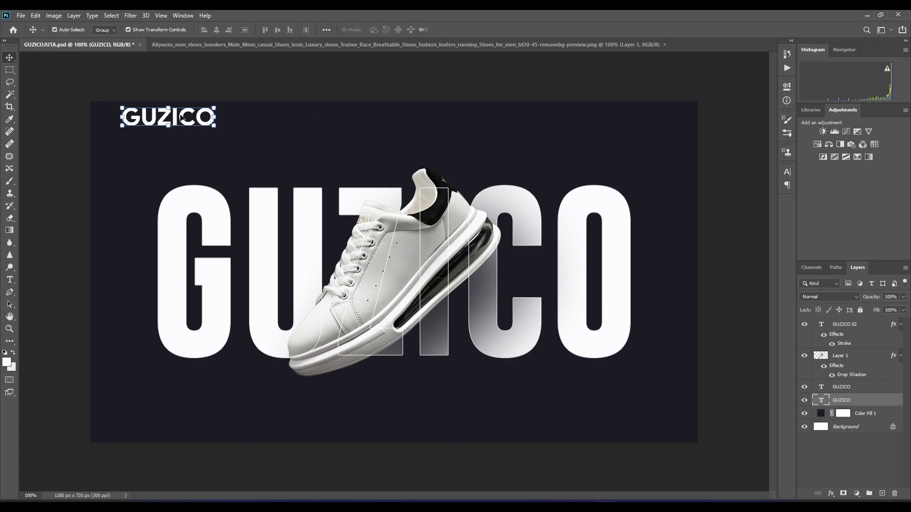
drag(181, 117, 175, 126)
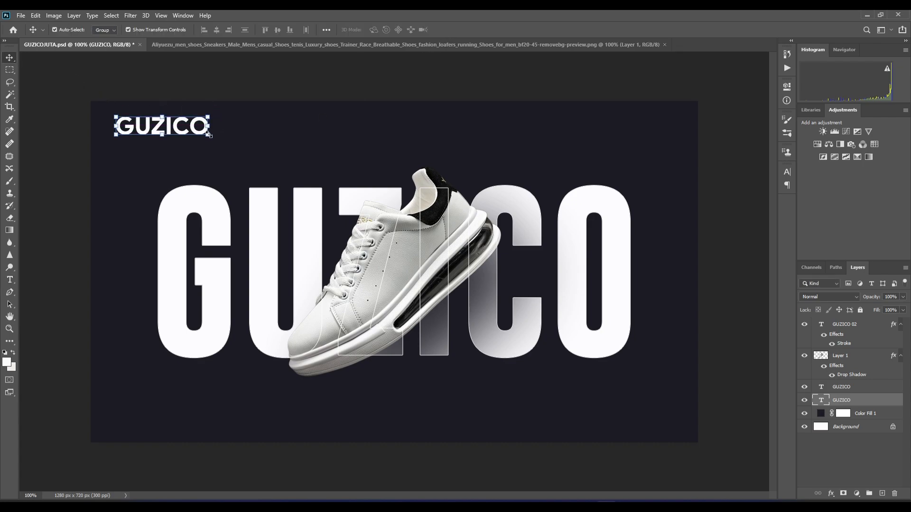
click(209, 135)
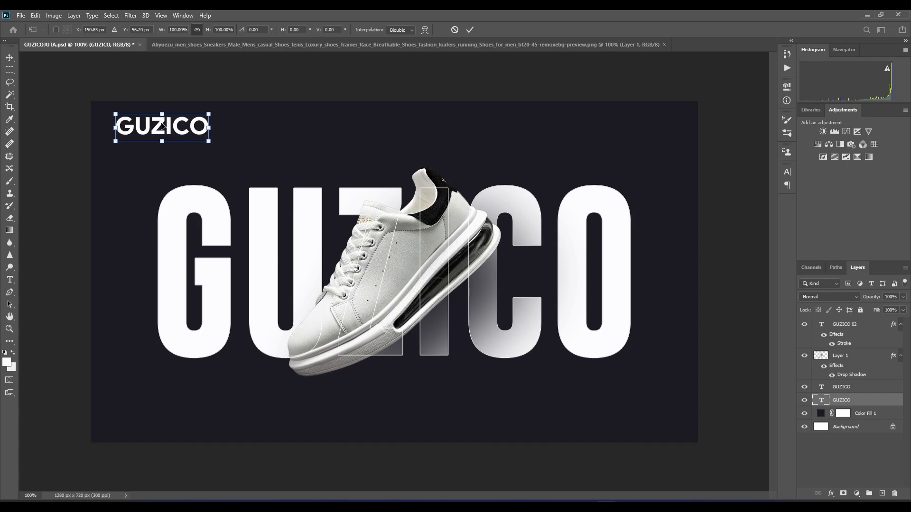
drag(208, 141, 174, 128)
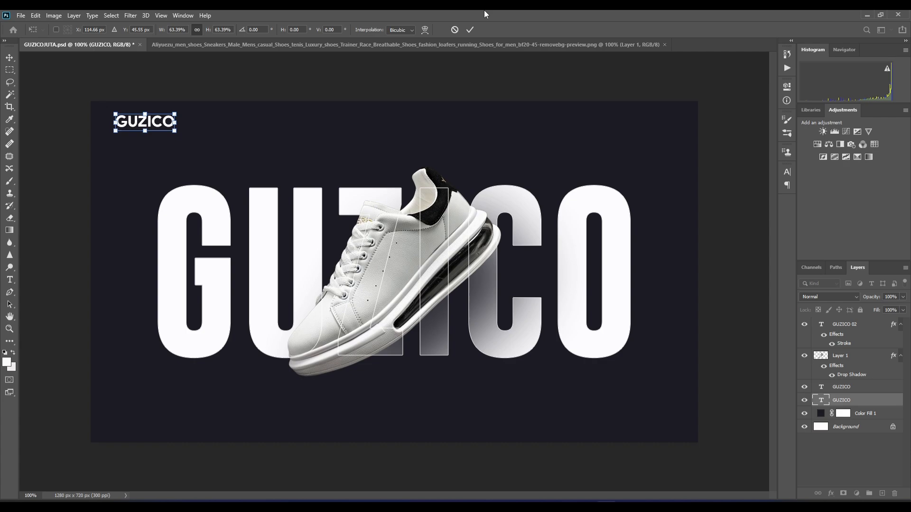
click(469, 29)
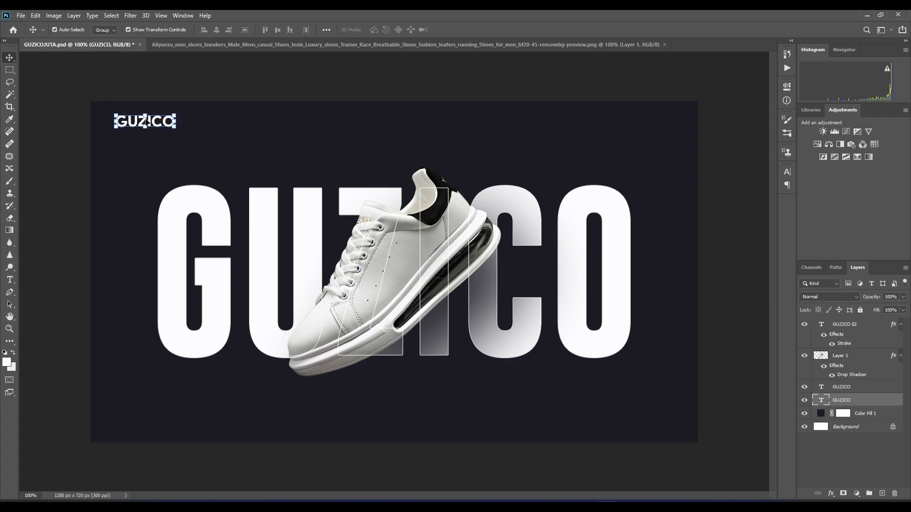
drag(142, 121, 143, 126)
click(209, 121)
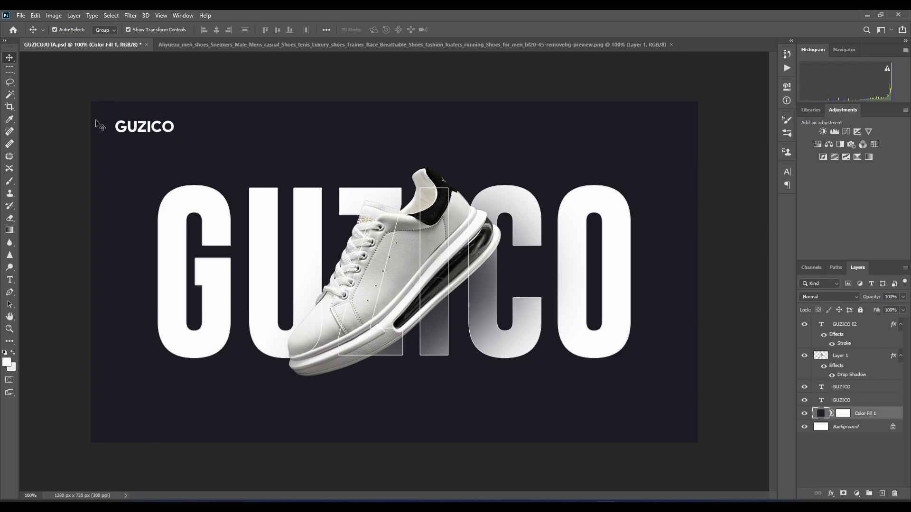
Add the text G in Product Sans Black Regular at 72 pt above the large GUZICO lettering
click(11, 279)
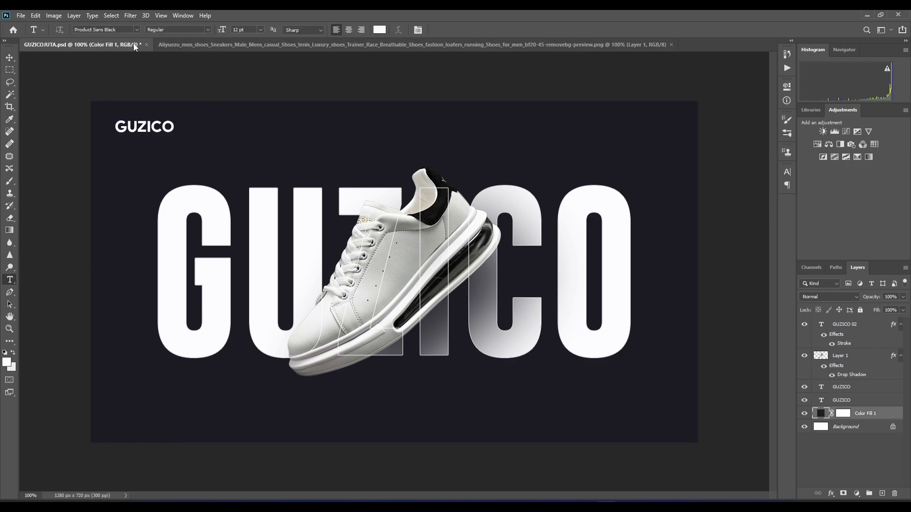
click(260, 30)
click(247, 150)
click(256, 162)
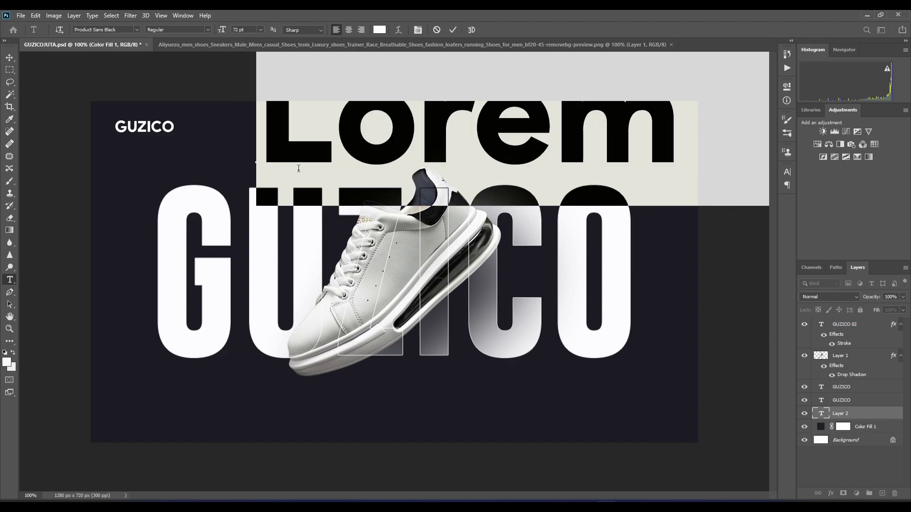
text(G)
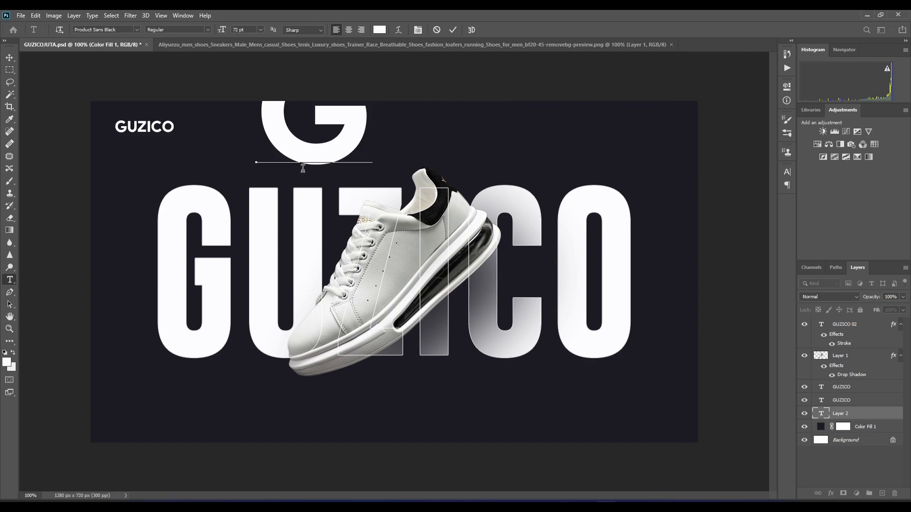
click(453, 29)
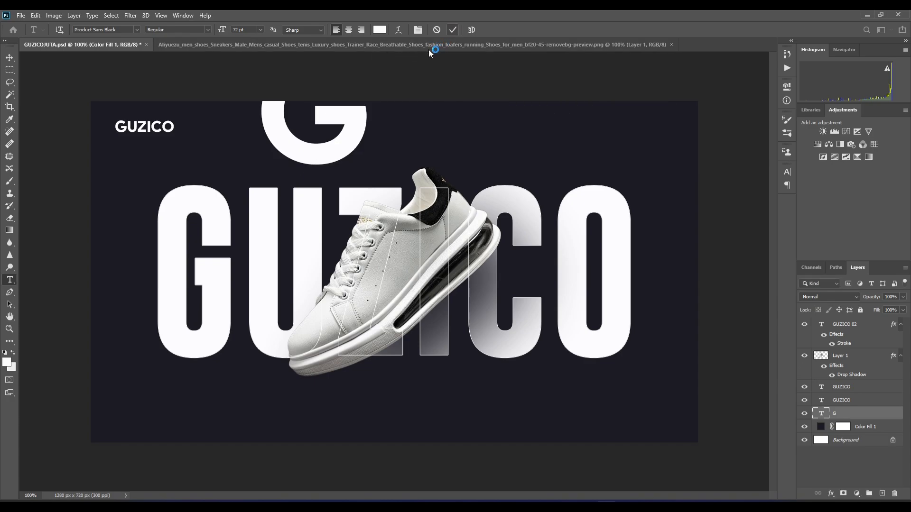
Move the G down to the canvas's lower centre and place its layer directly above the sneaker layer
click(10, 58)
drag(354, 135, 467, 378)
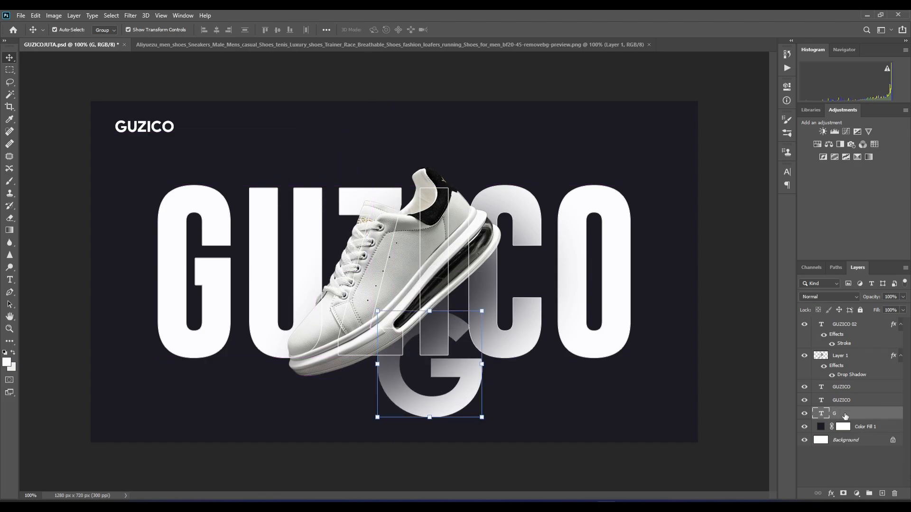
drag(845, 416, 848, 346)
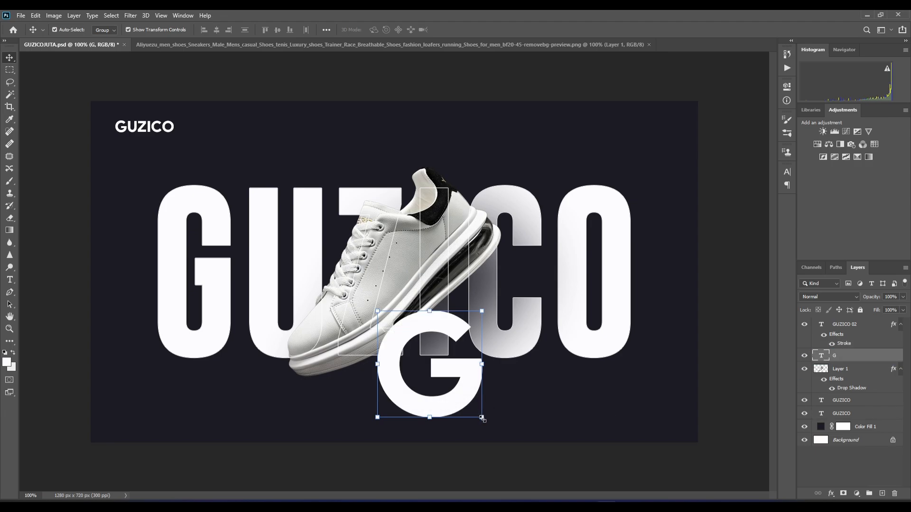
Scale the G to about 136% and centre it horizontally over the sneaker at X 640 px
drag(481, 418, 468, 406)
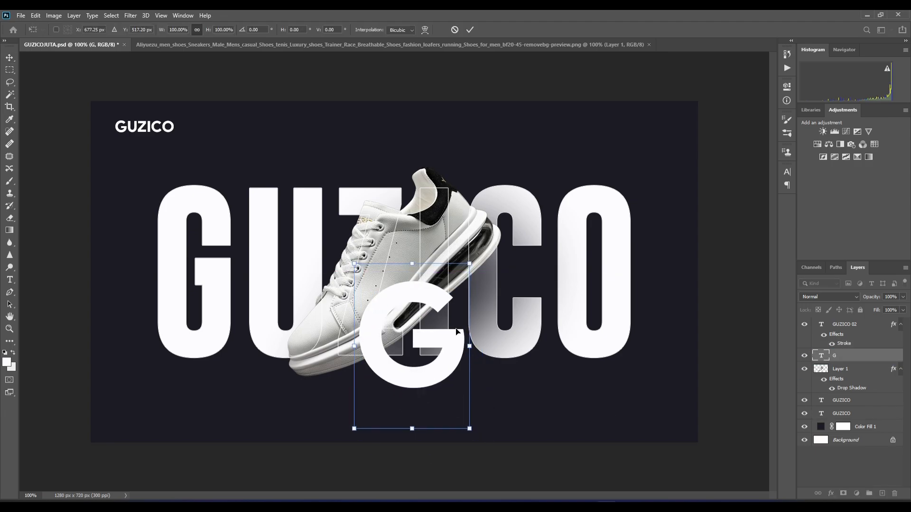
click(469, 29)
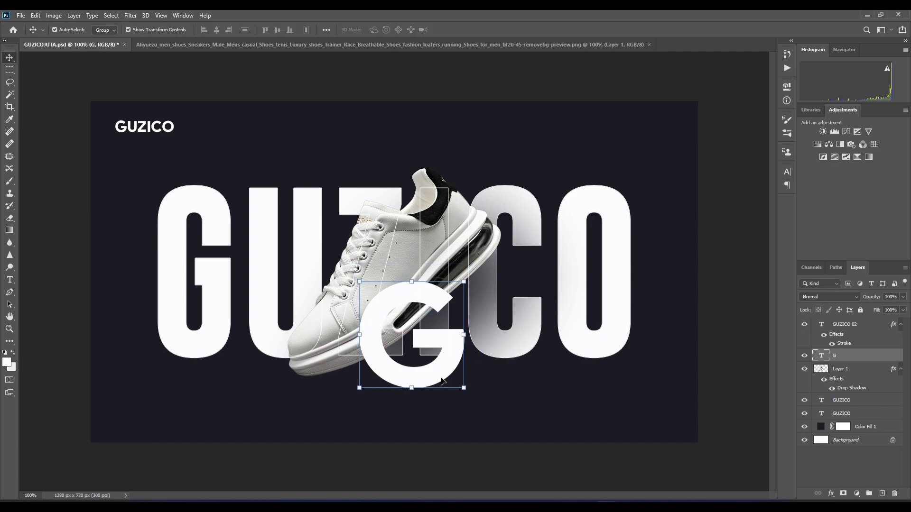
drag(458, 389, 441, 315)
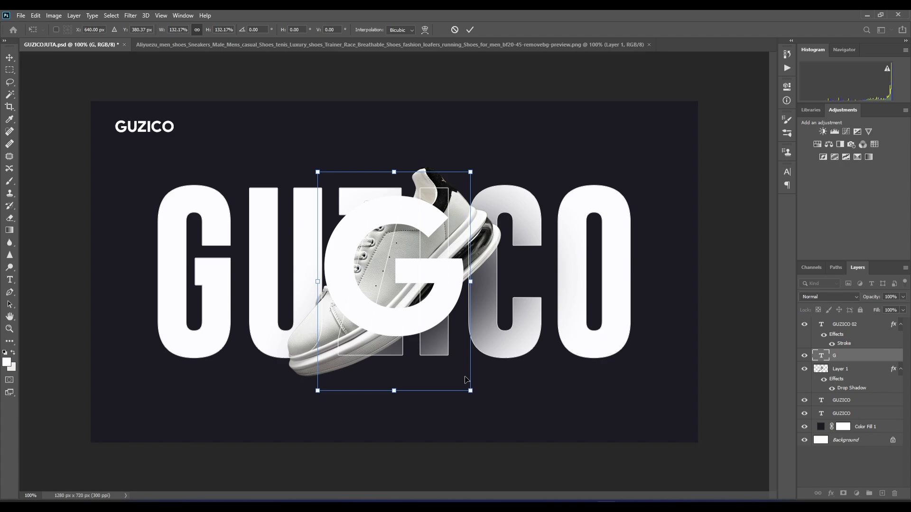
drag(471, 390, 475, 397)
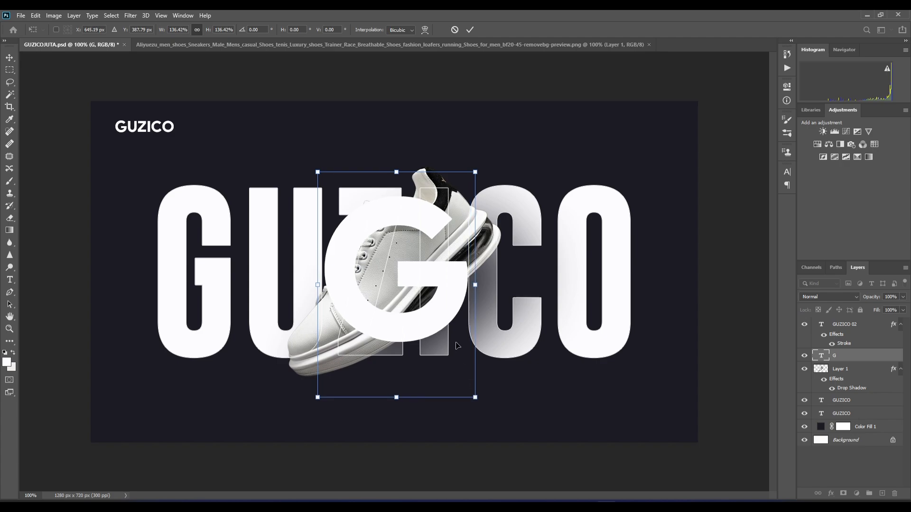
drag(446, 321, 443, 320)
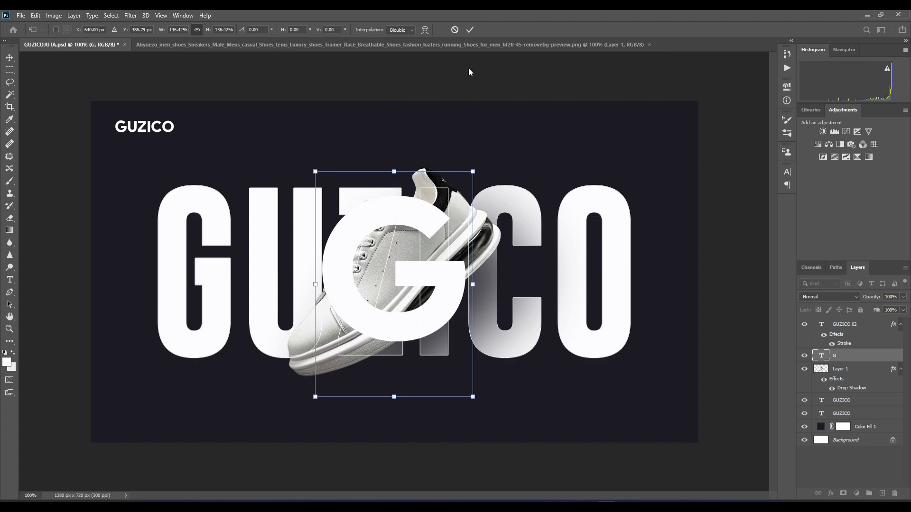
click(468, 31)
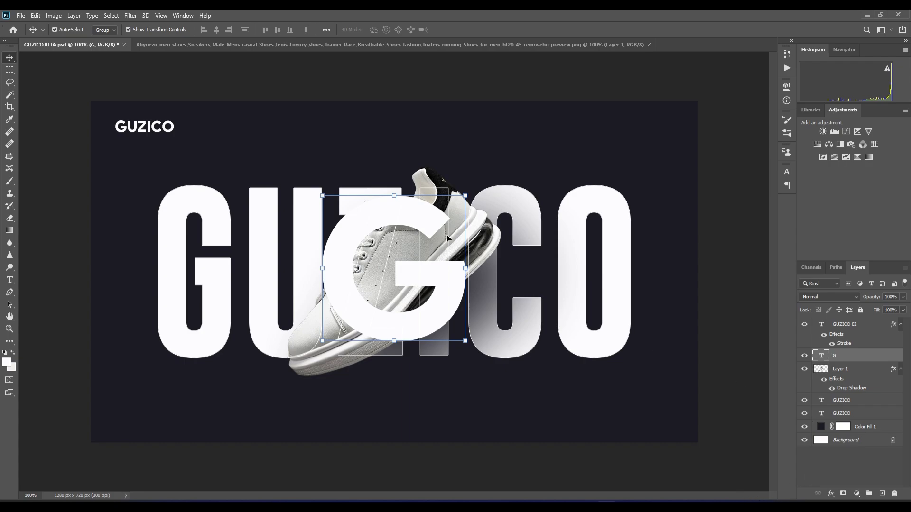
Recolour the G with the dark canvas background colour and place its layer directly below the sneaker layer
click(10, 280)
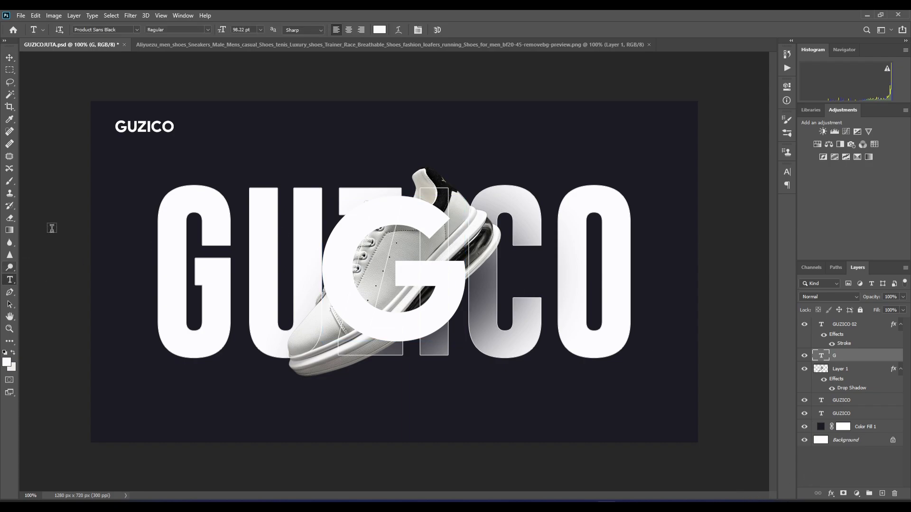
click(380, 29)
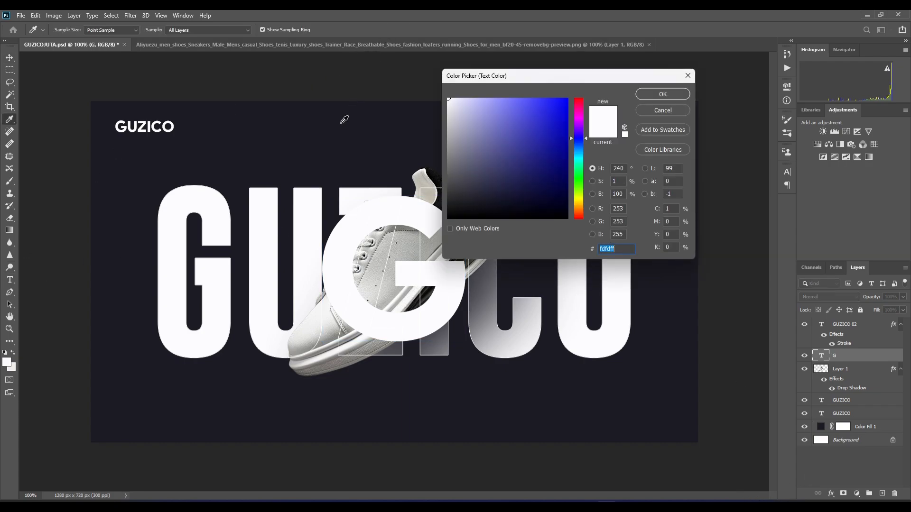
click(354, 130)
click(662, 93)
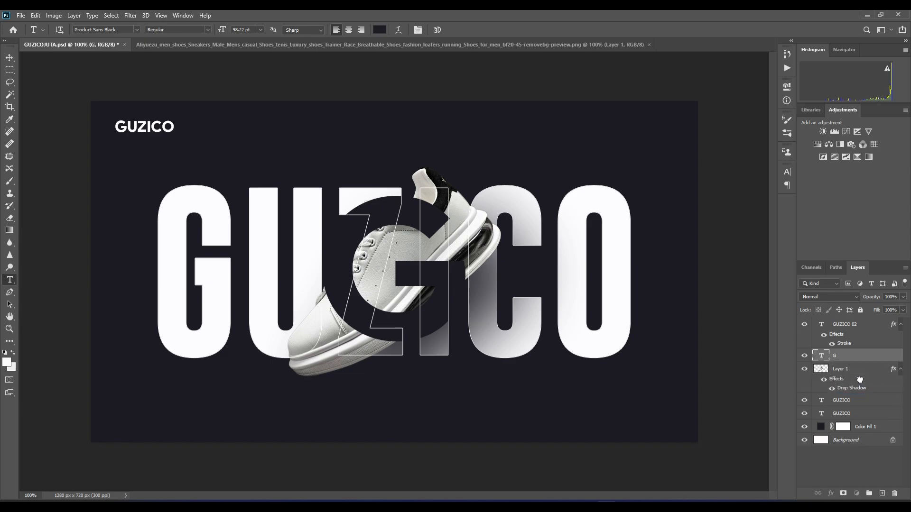
drag(859, 380, 861, 382)
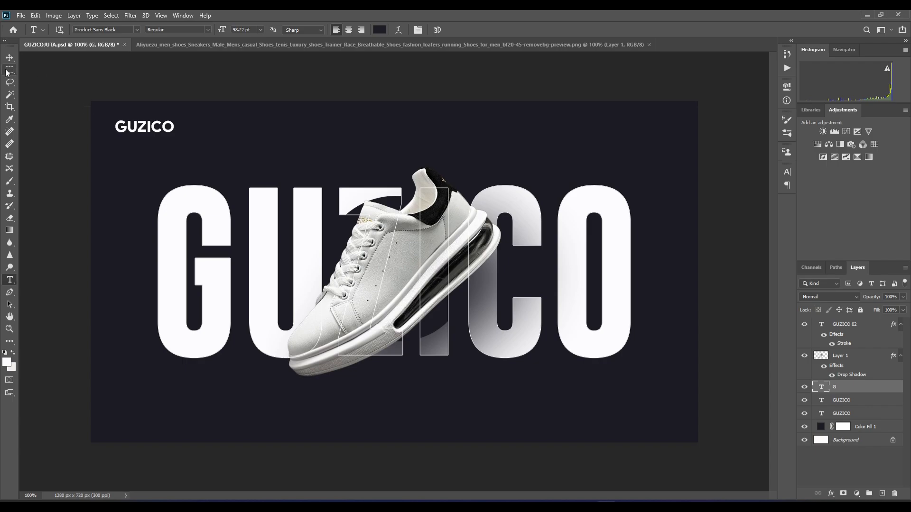
Shift the dark G up slightly behind the sneaker and enlarge it to about 106%
click(9, 57)
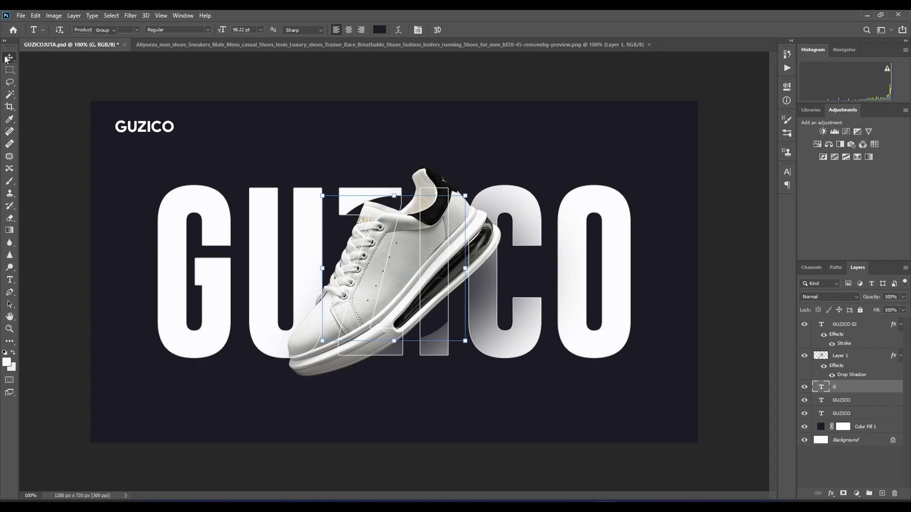
click(465, 340)
mouse_move(465, 341)
mouse_down()
mouse_move(471, 345)
mouse_move(465, 337)
mouse_up()
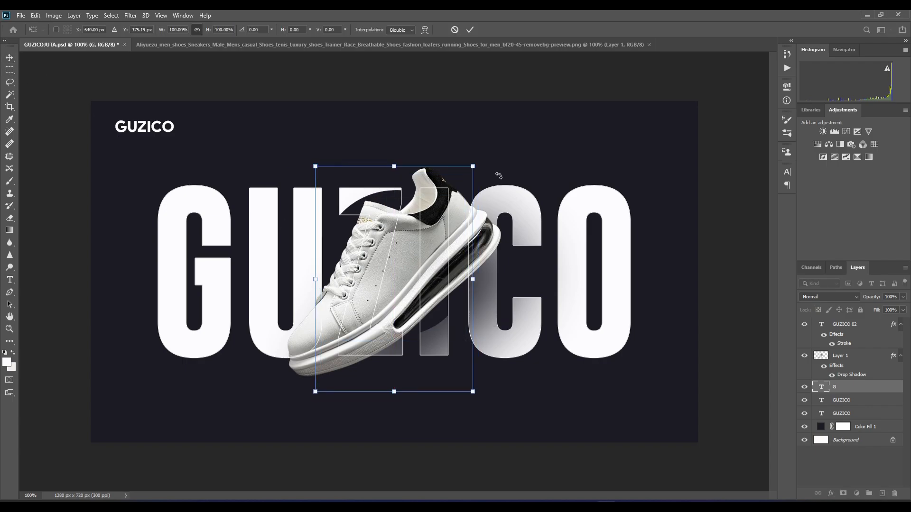
drag(472, 167, 483, 152)
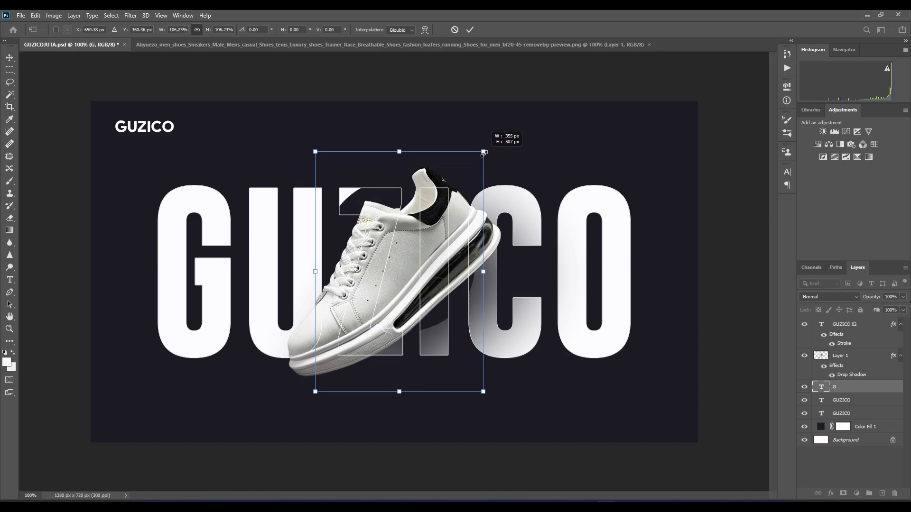
click(470, 30)
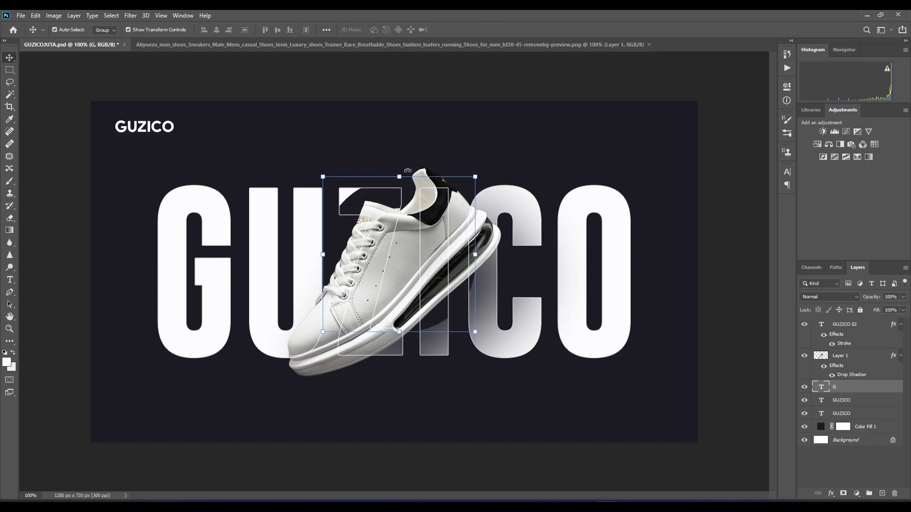
Nudge the G layer about 23 px down and 14 px left behind the sneaker, and deselect it
drag(393, 197, 407, 212)
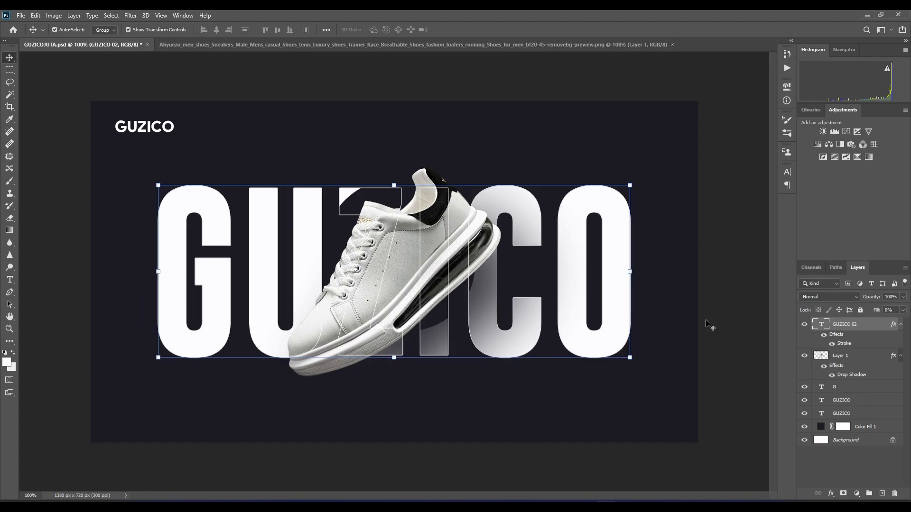
click(840, 387)
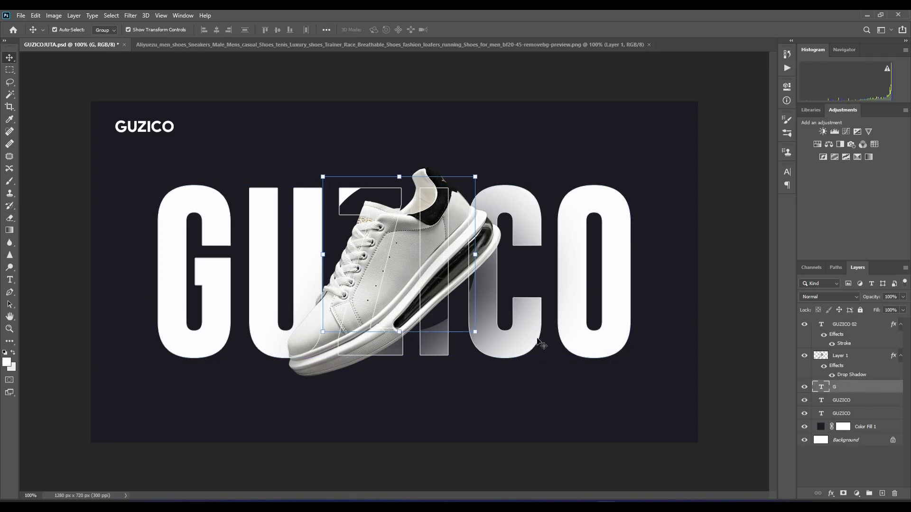
key(Down)
key(Down)
key(Down)
key(Down)
key(Down)
key(Down)
key(Down)
key(Down)
key(Down)
key(Down)
key(Down)
key(Down)
key(Down)
key(Down)
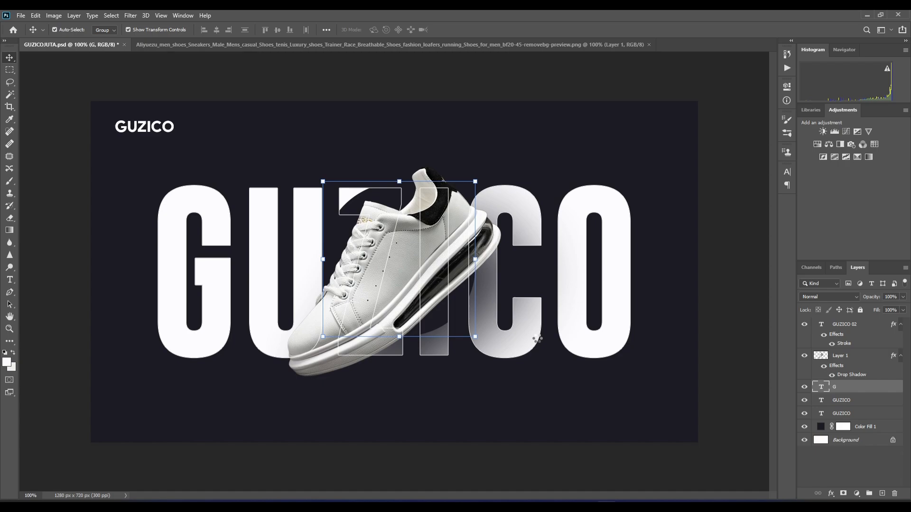
key(Down)
key(Down)
key(Down)
key(Down)
key(Down)
key(Down)
key(Down)
key(Left)
key(Left)
key(Left)
key(Left)
key(Left)
key(Left)
key(Left)
key(Left)
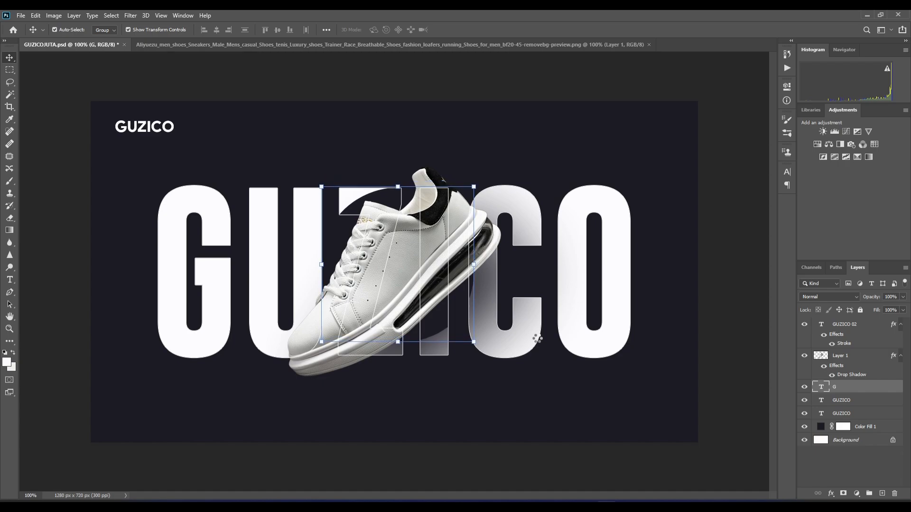
key(Left)
key(Left)
key(Left)
key(Left)
key(Left)
key(Left)
key(Down)
key(Down)
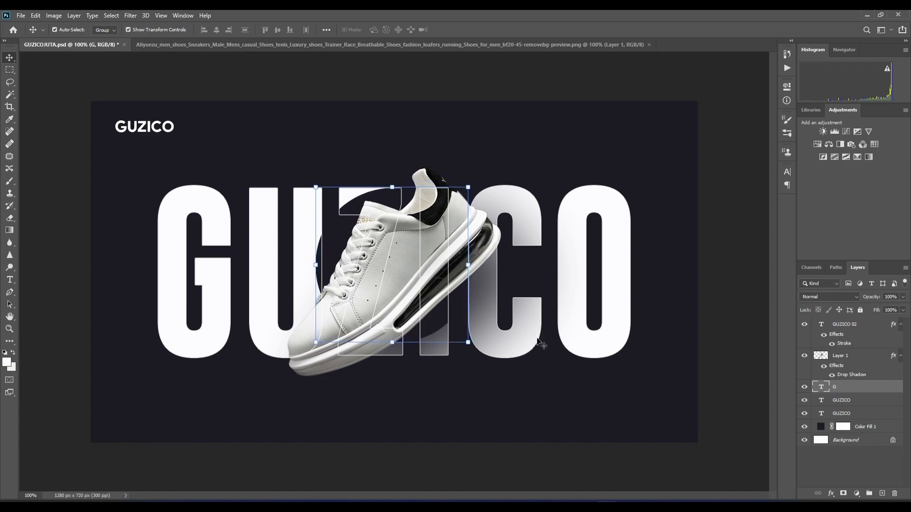
click(446, 139)
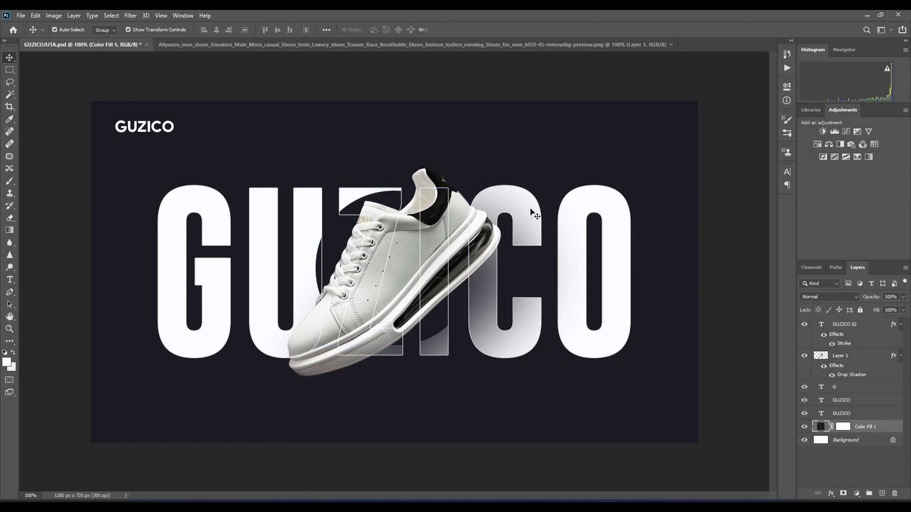